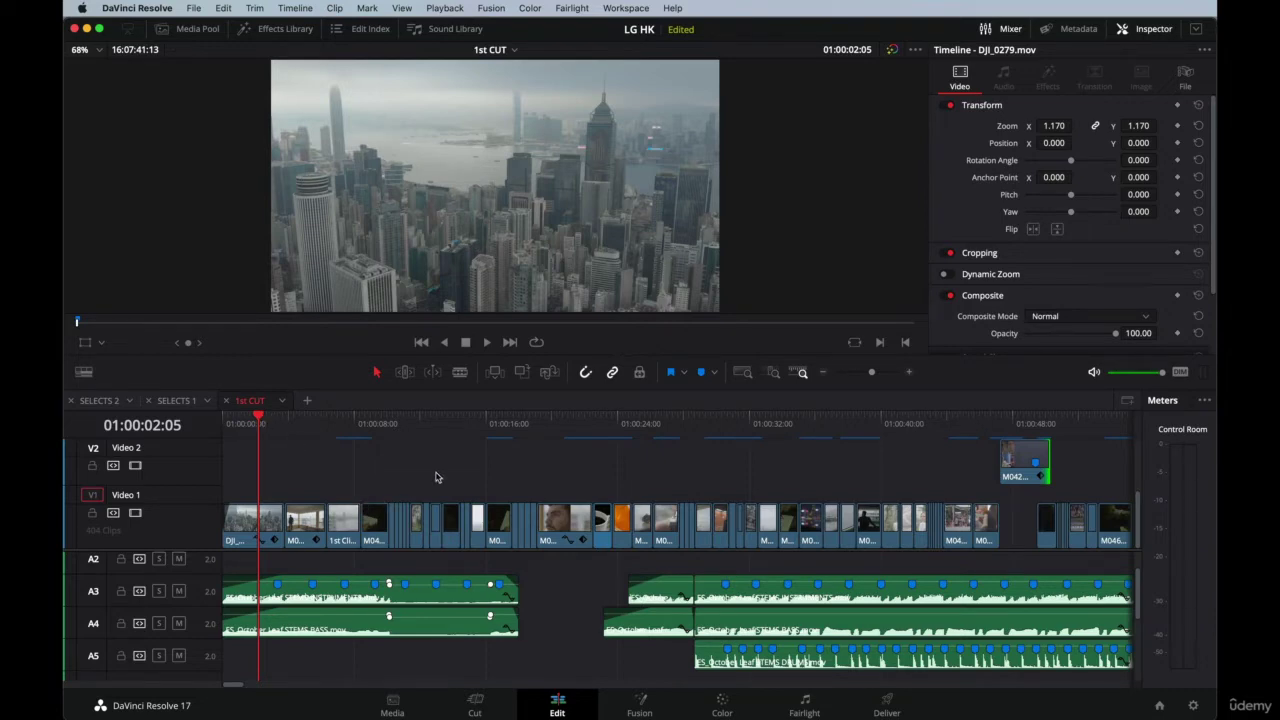
- Play 1st CUT from 01:00:43:20, just before the Video 2 overlay, stopping on the rider shot
scroll(508, 466, right, 5)
scroll(511, 463, left, 2)
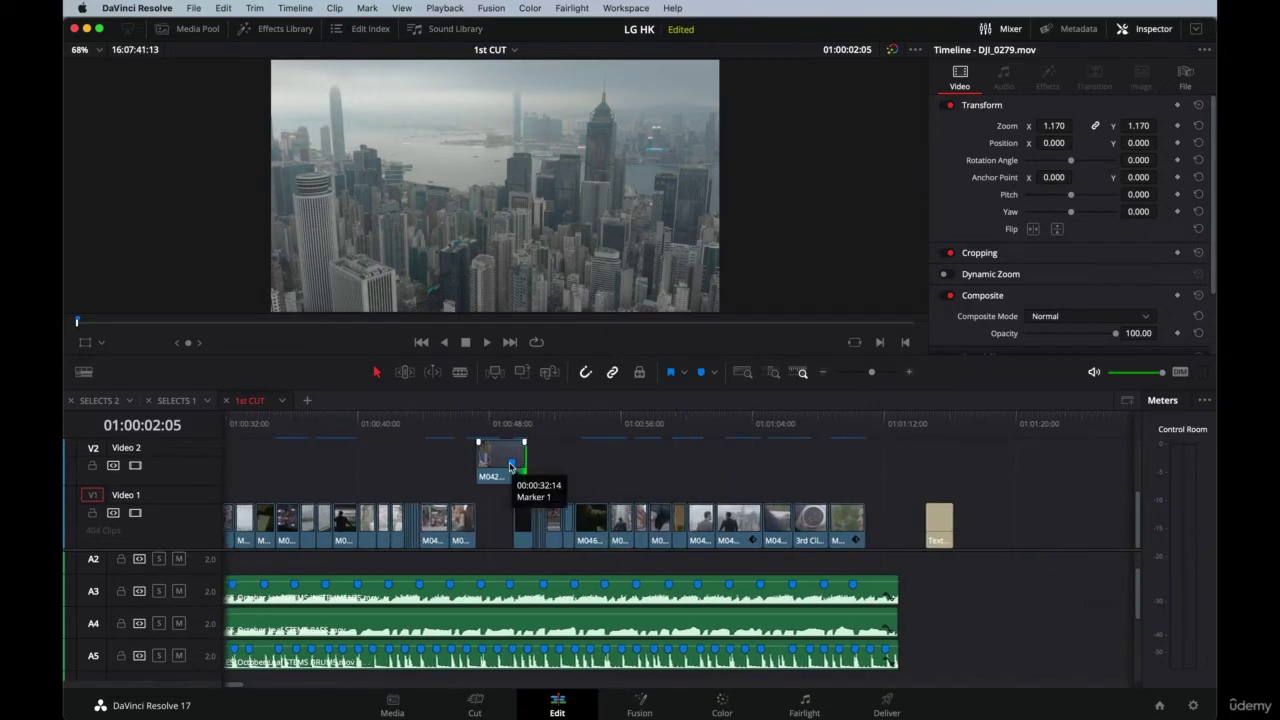
click(474, 417)
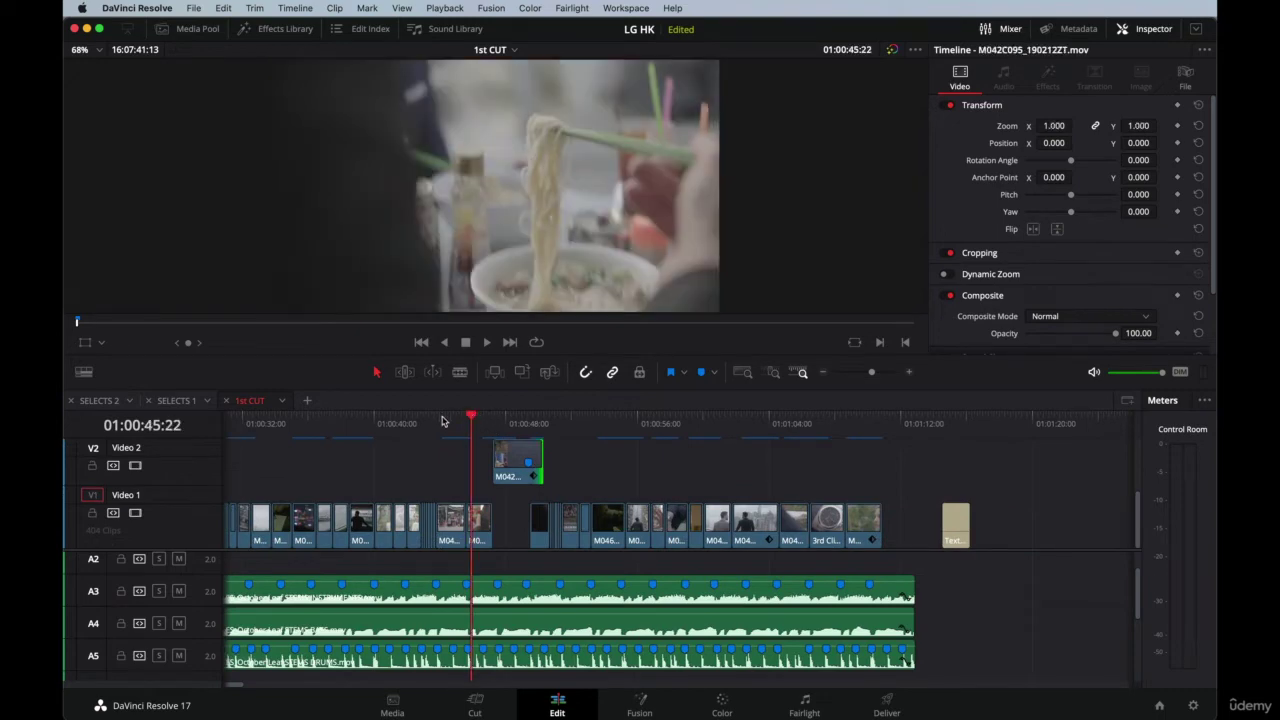
click(437, 418)
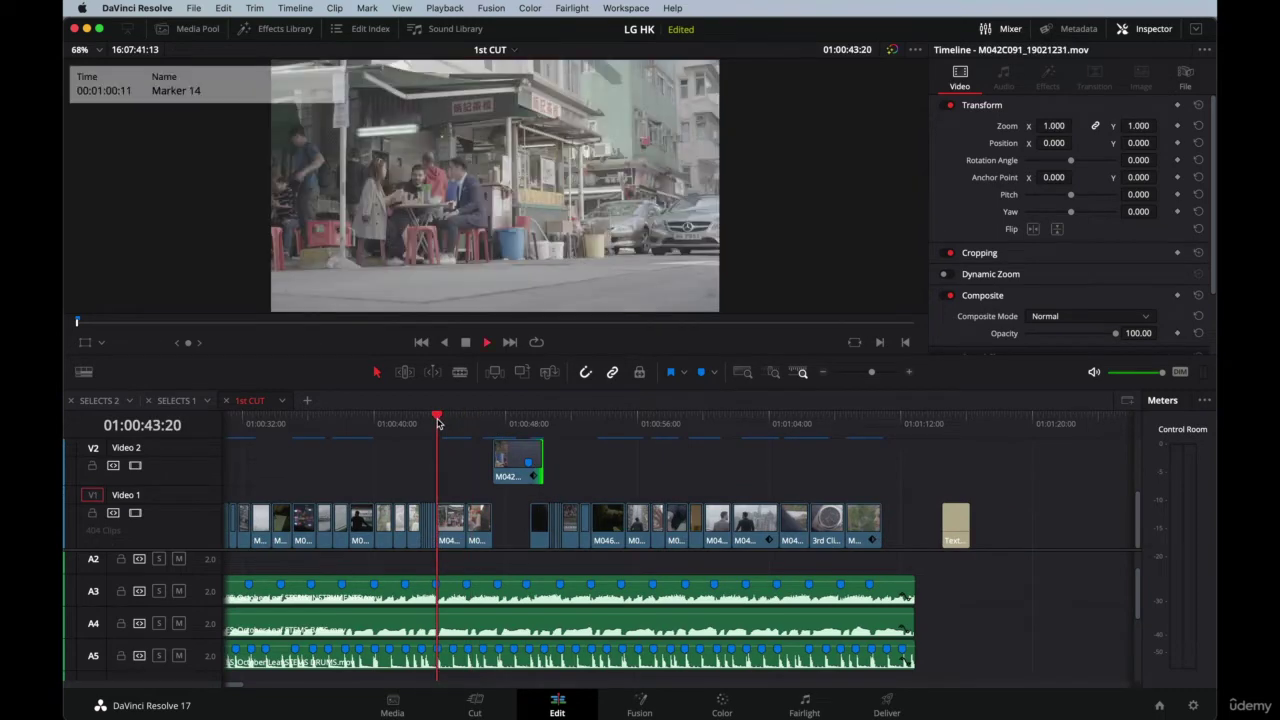
key(space)
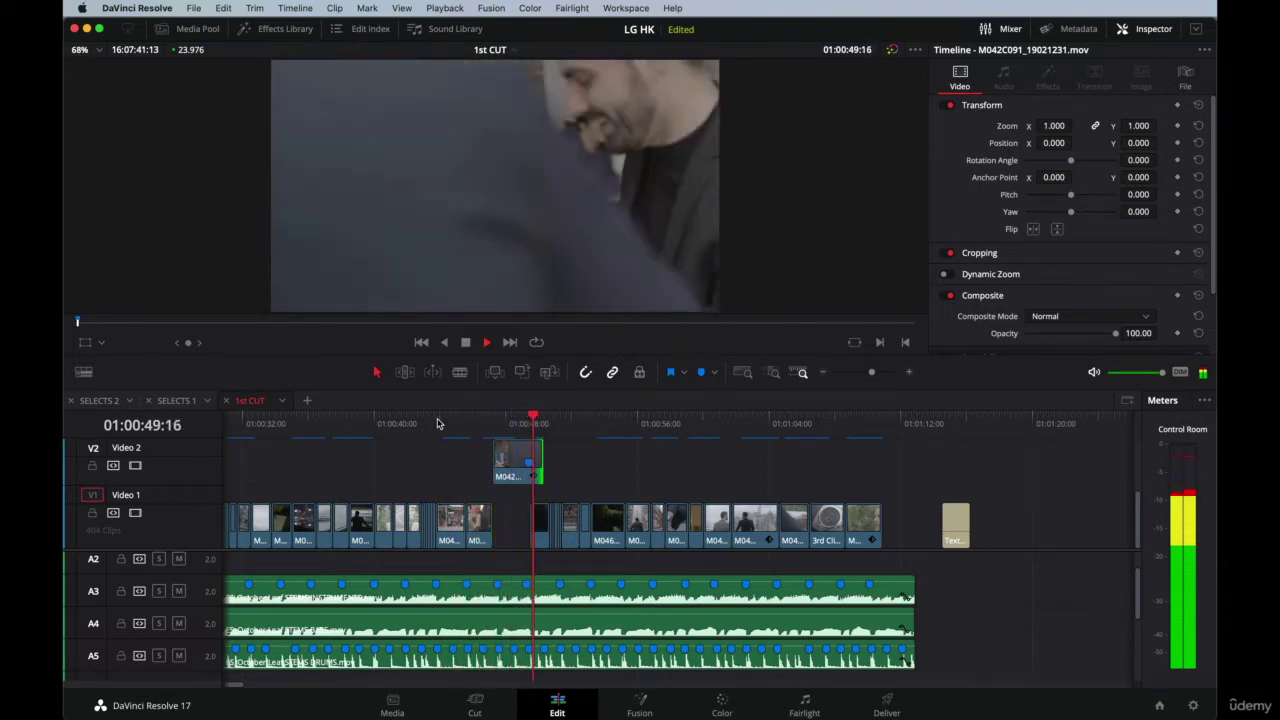
key(space)
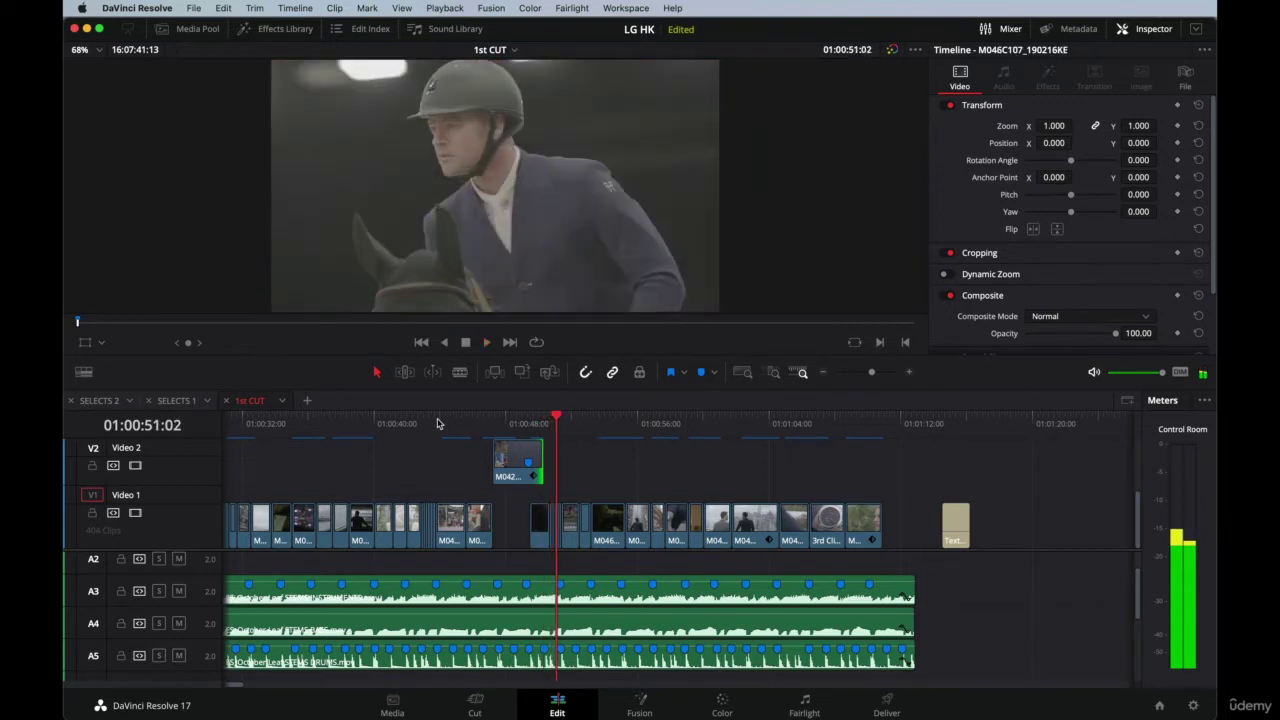
- Shorten the end of the Video 2 overlay clip and play back across the trimmed cut twice
scroll(437, 423, up, 2)
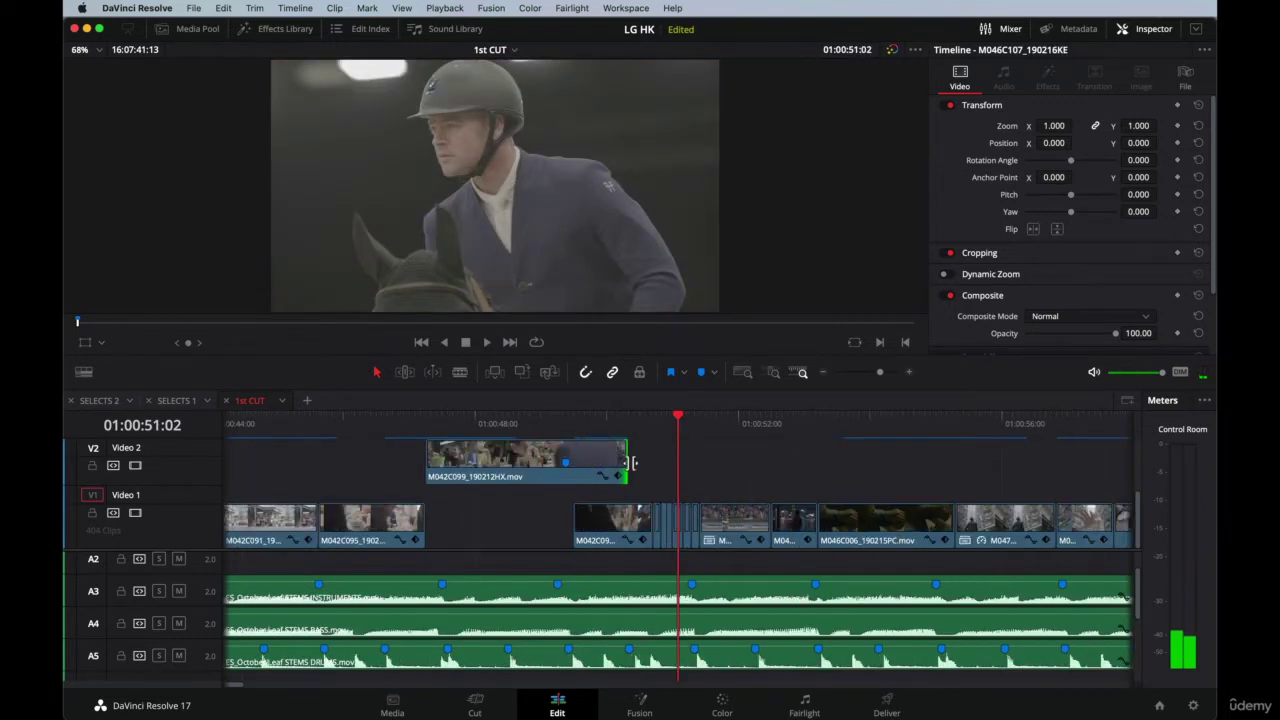
drag(630, 462, 569, 458)
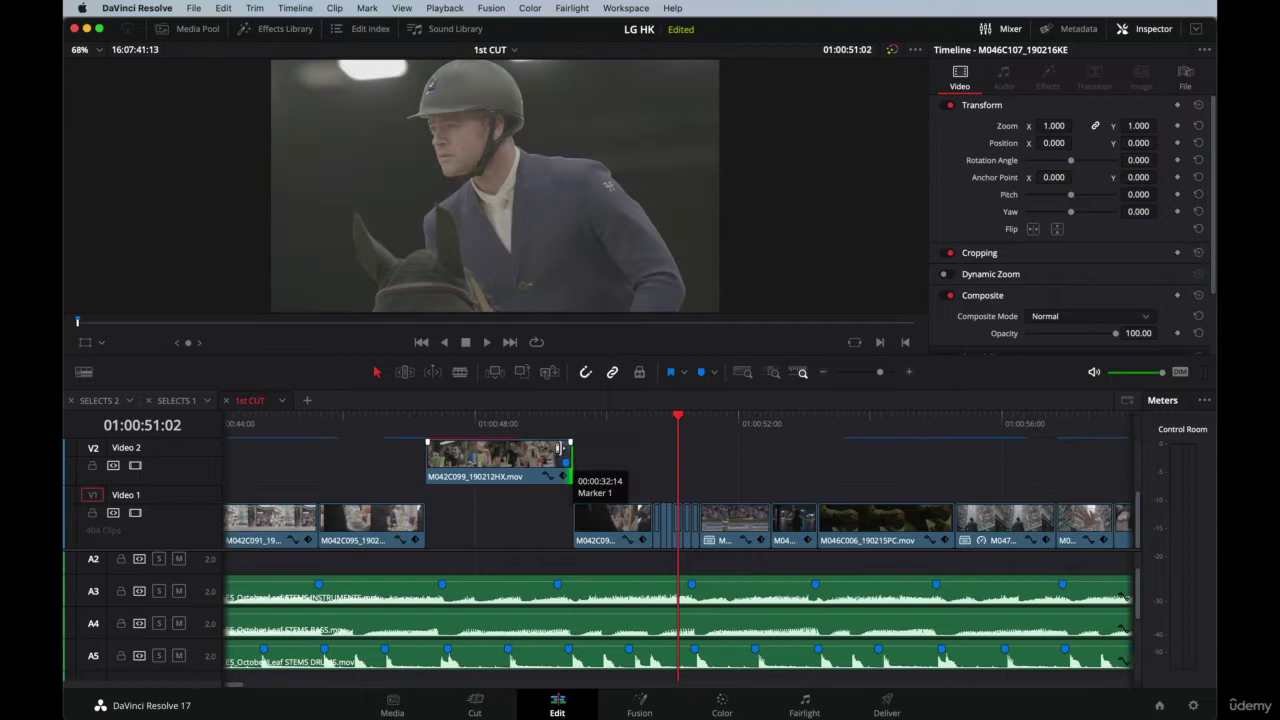
click(483, 416)
key(space)
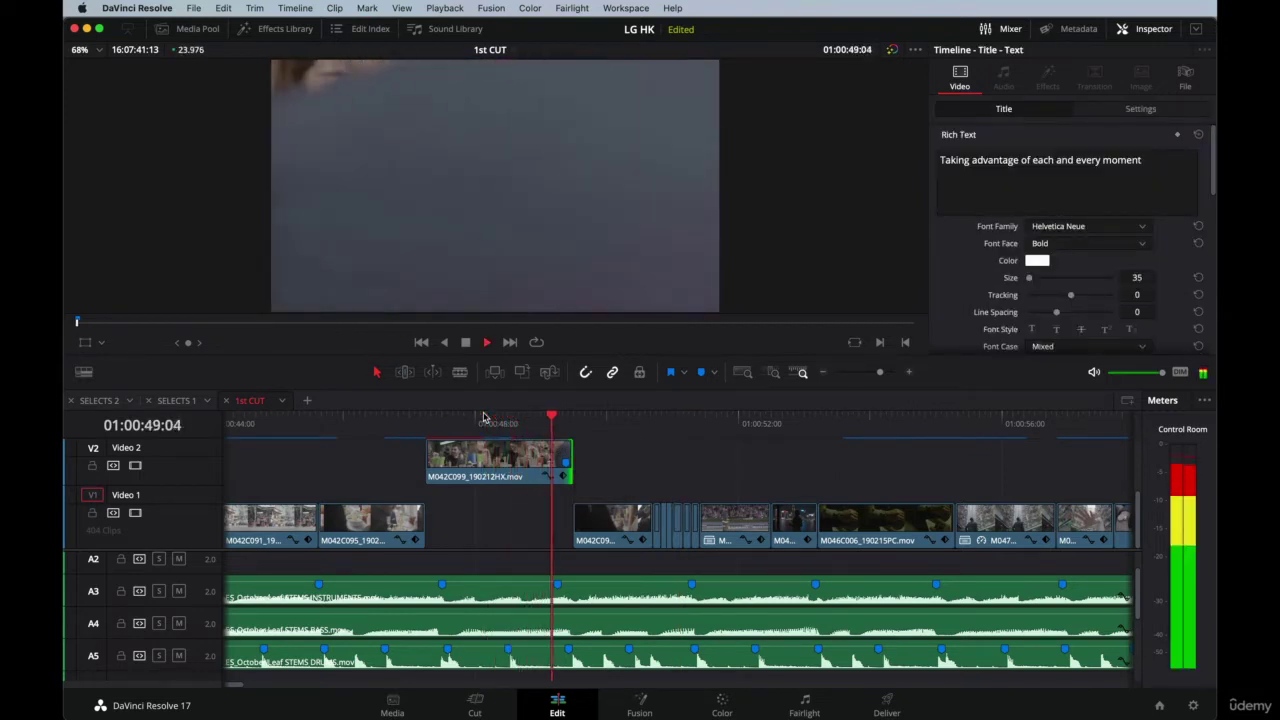
key(space)
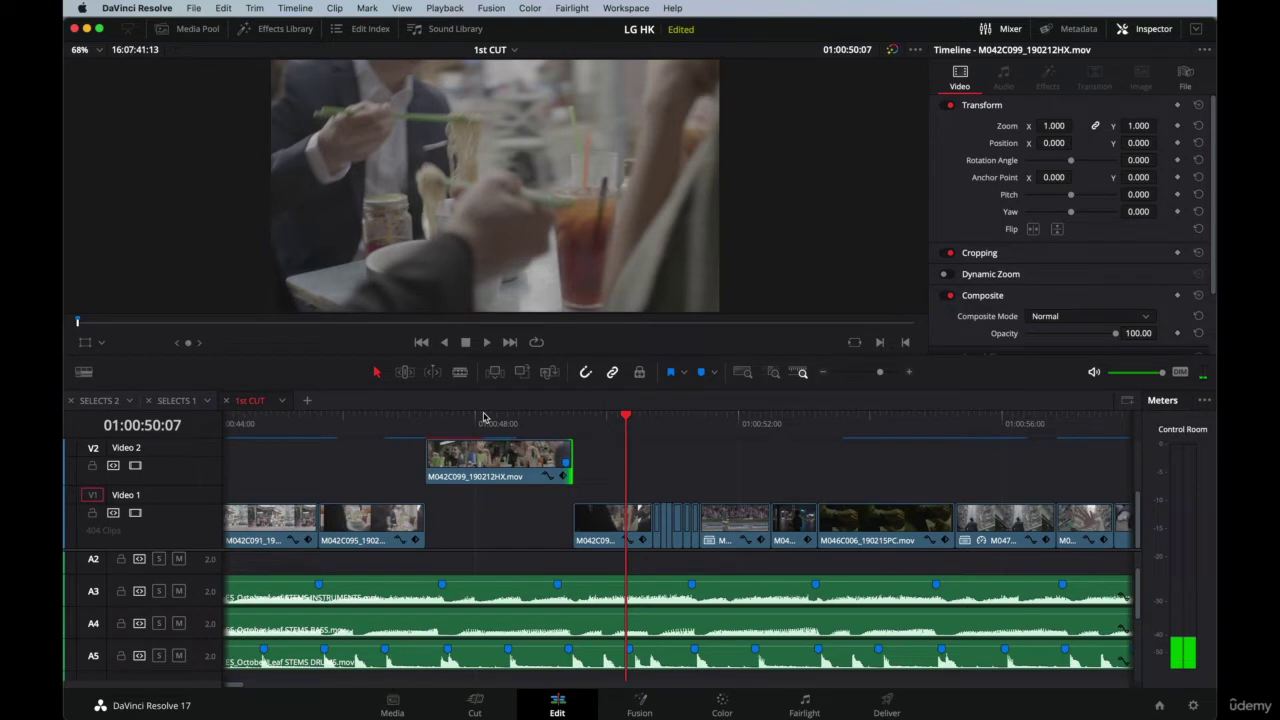
click(500, 416)
key(space)
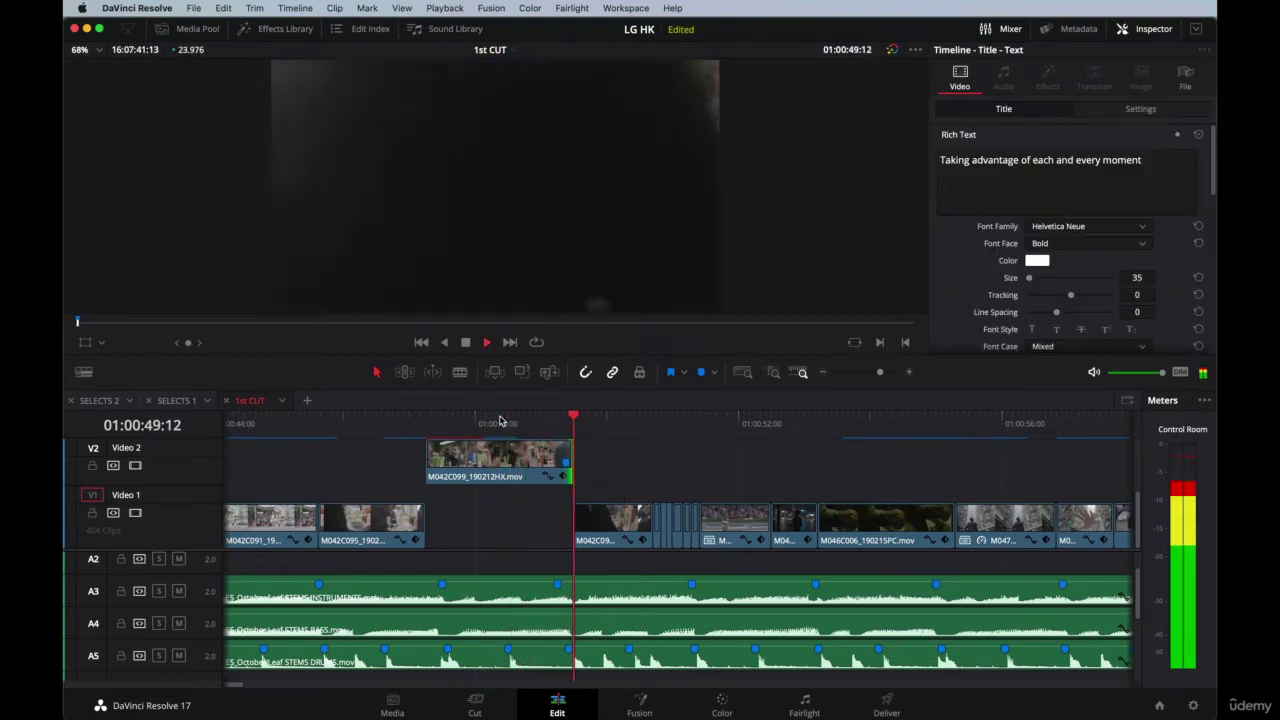
key(space)
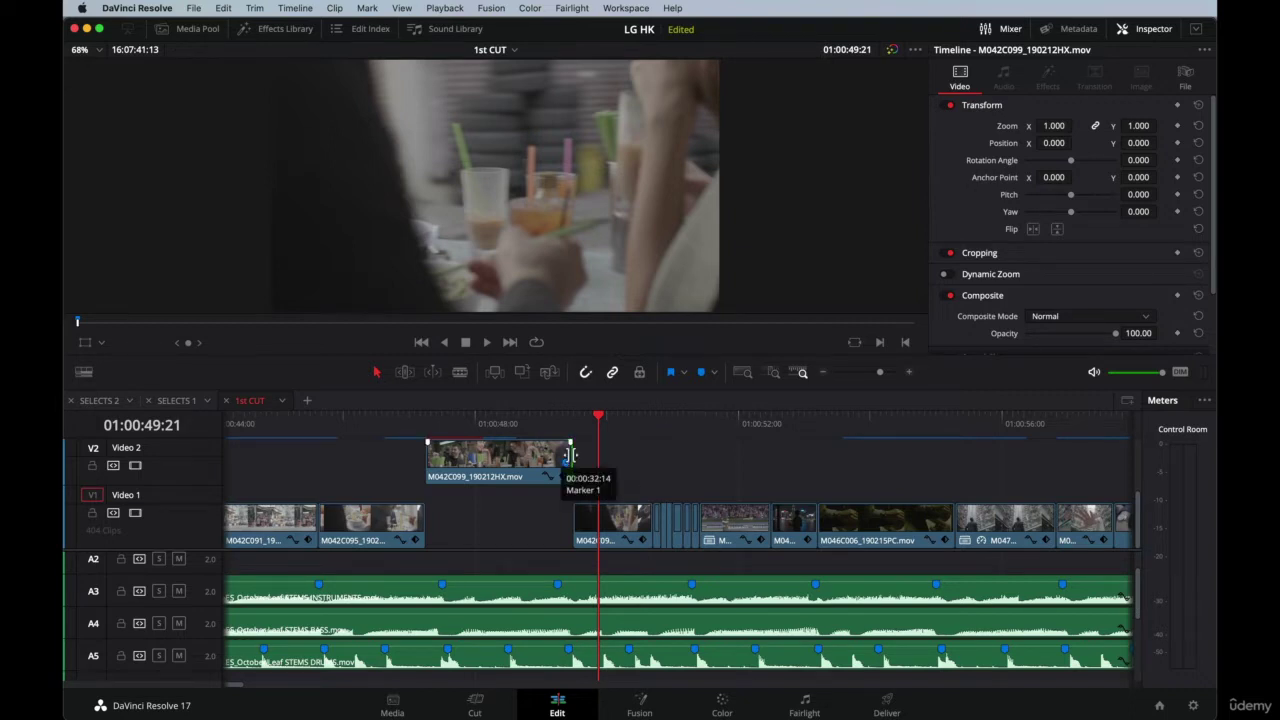
- Extend the overlay clip's end by 20 frames, review the transition from 01:00:49:09, and select it
drag(569, 456, 578, 422)
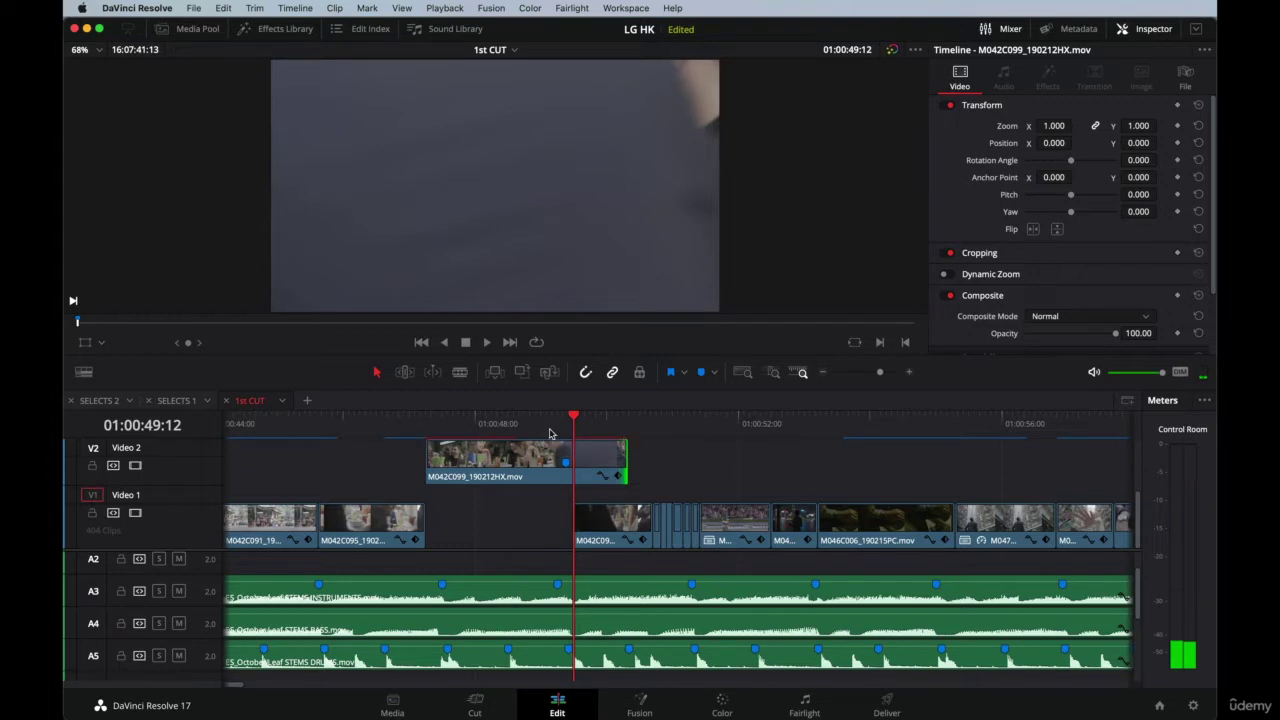
click(565, 417)
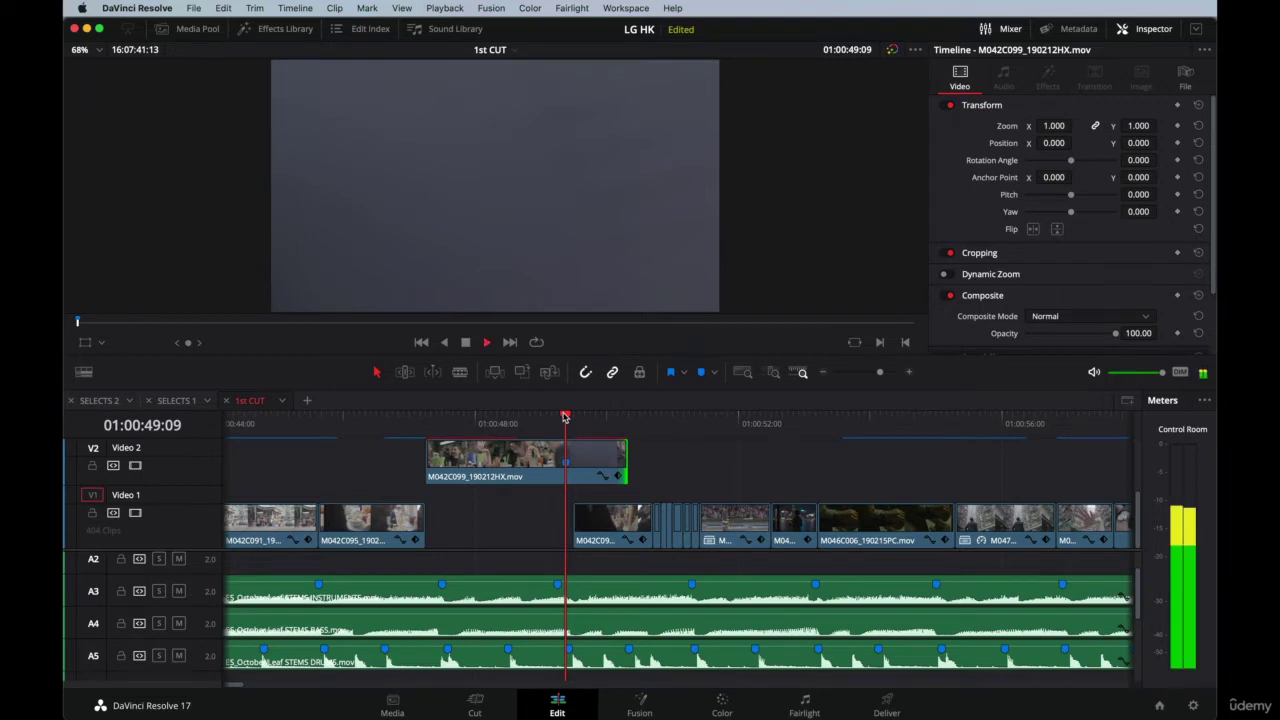
drag(565, 417, 593, 417)
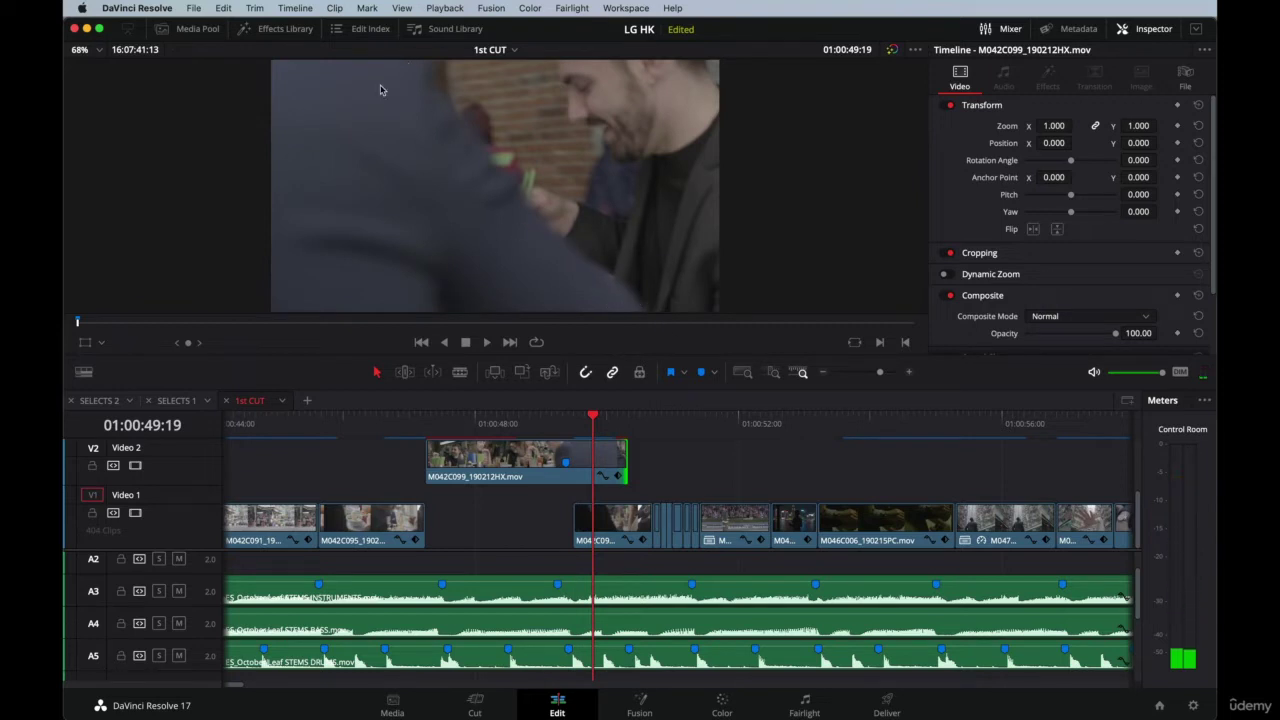
key(space)
key(space)
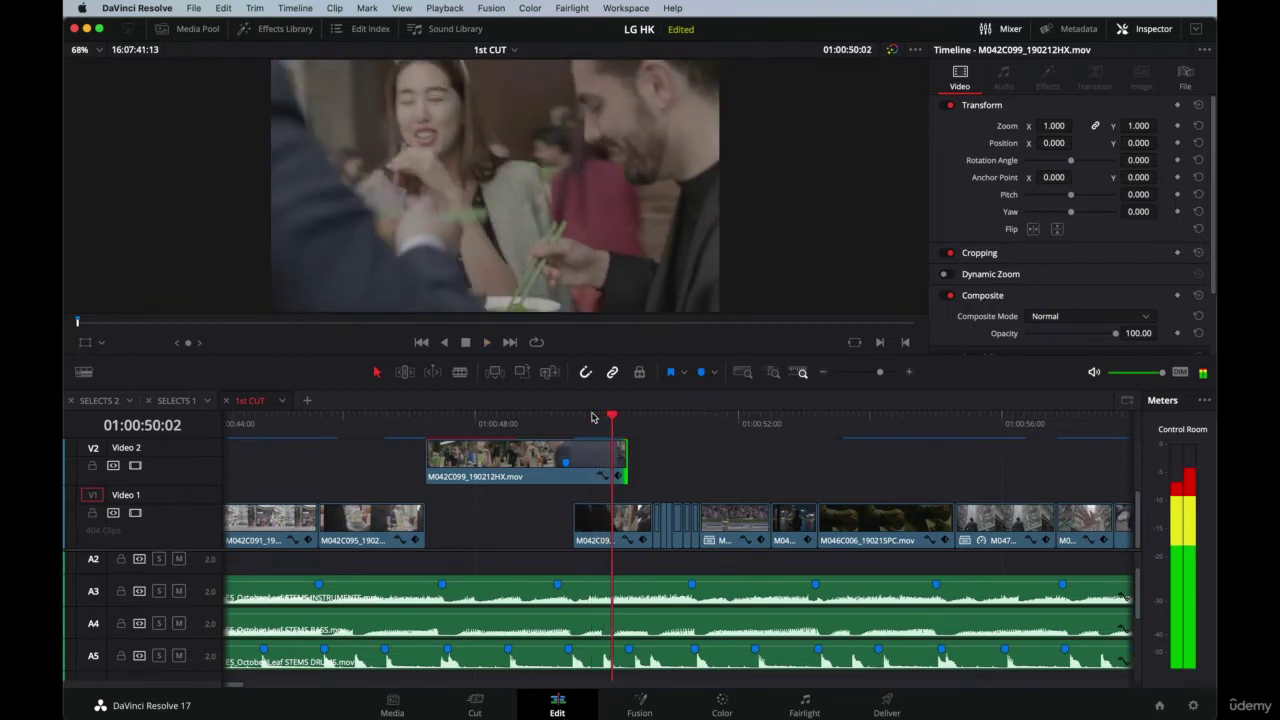
click(611, 461)
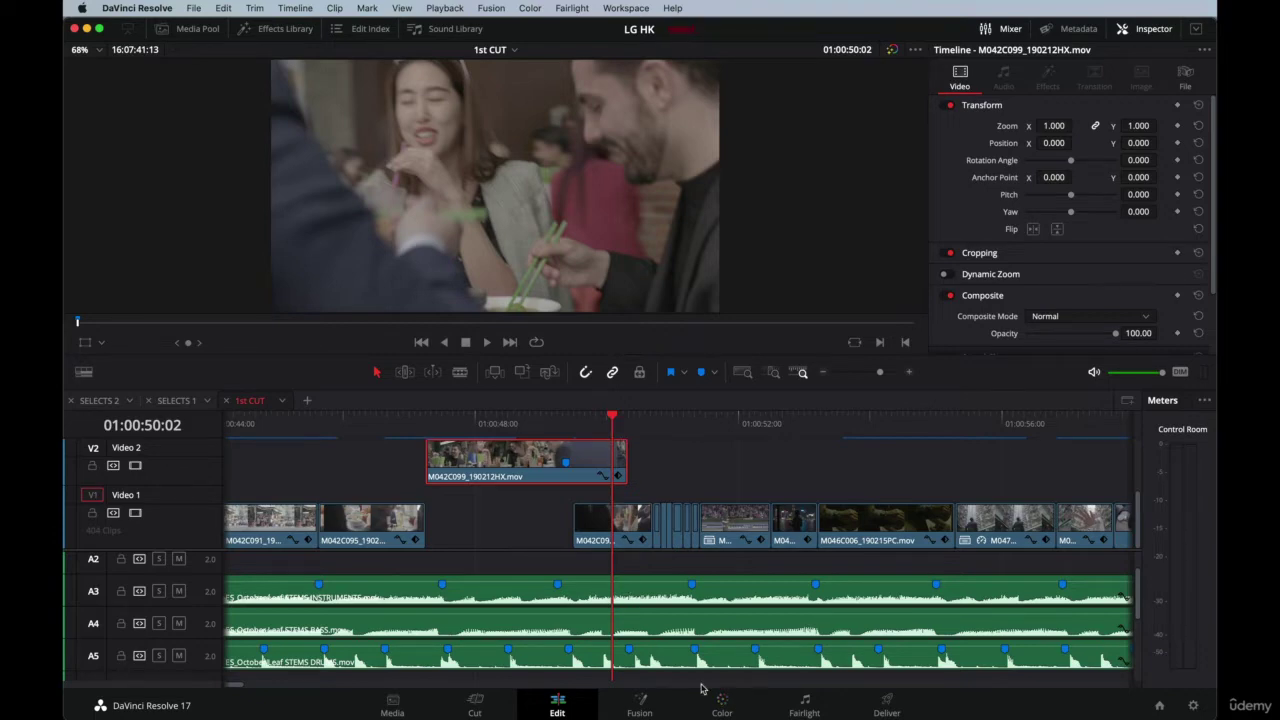
- On the Color page, add an alpha output and connect node 01's alpha to it
click(721, 703)
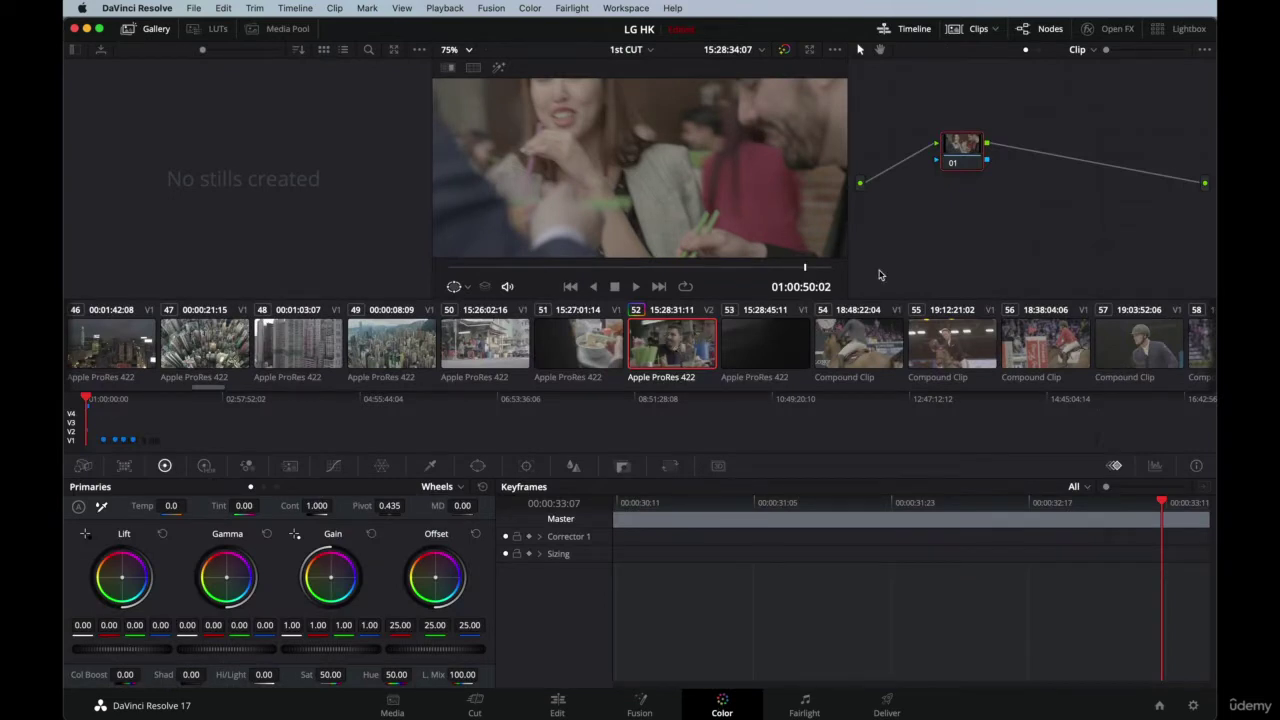
right_click(896, 217)
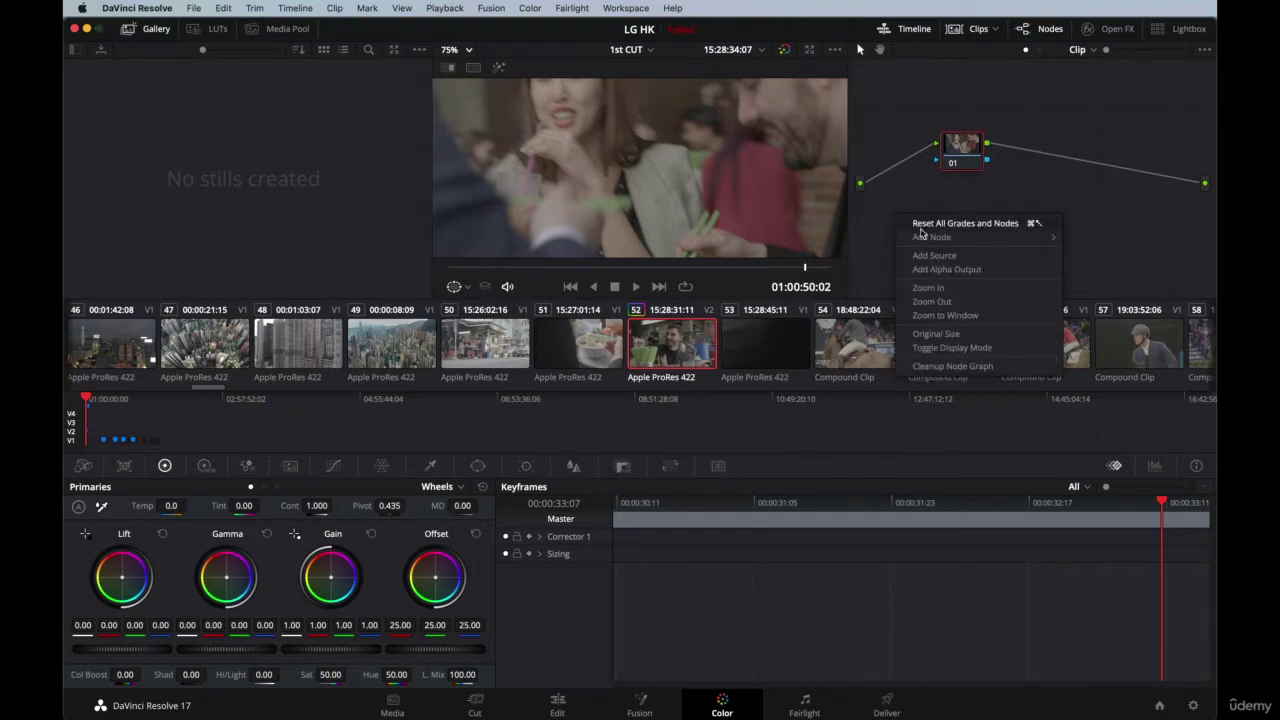
click(991, 270)
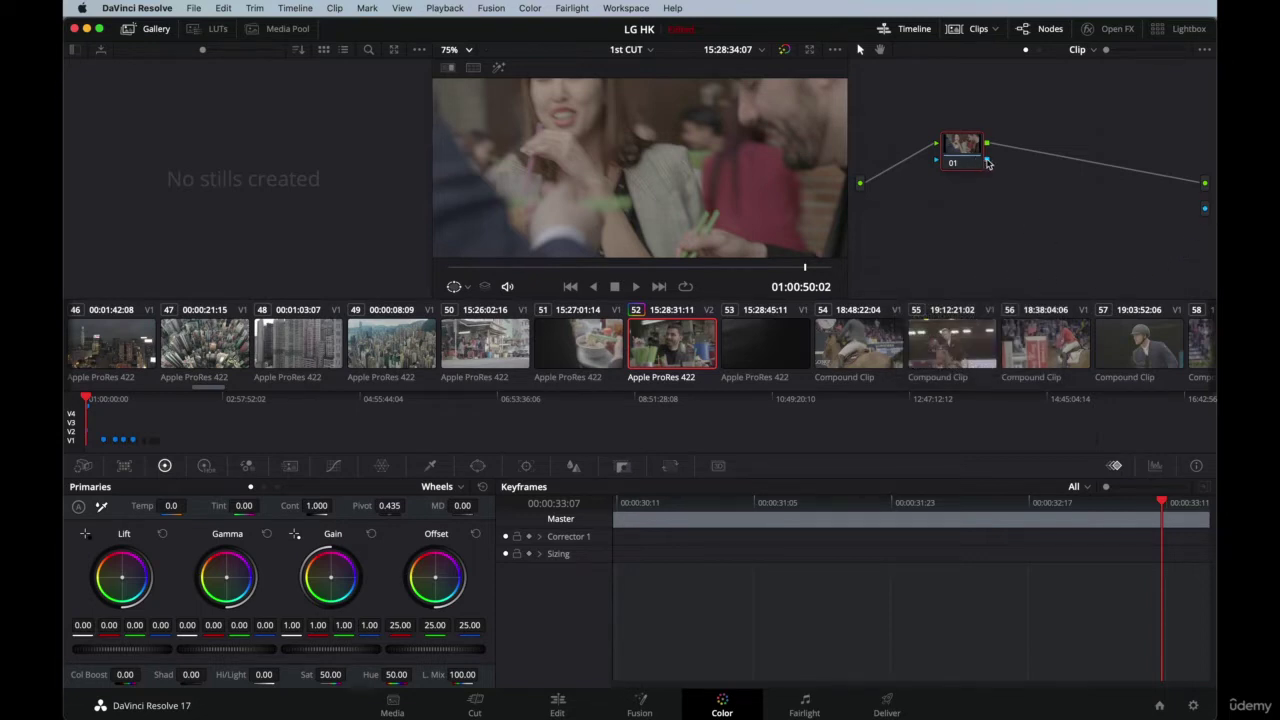
drag(1008, 171, 1209, 213)
drag(960, 148, 939, 170)
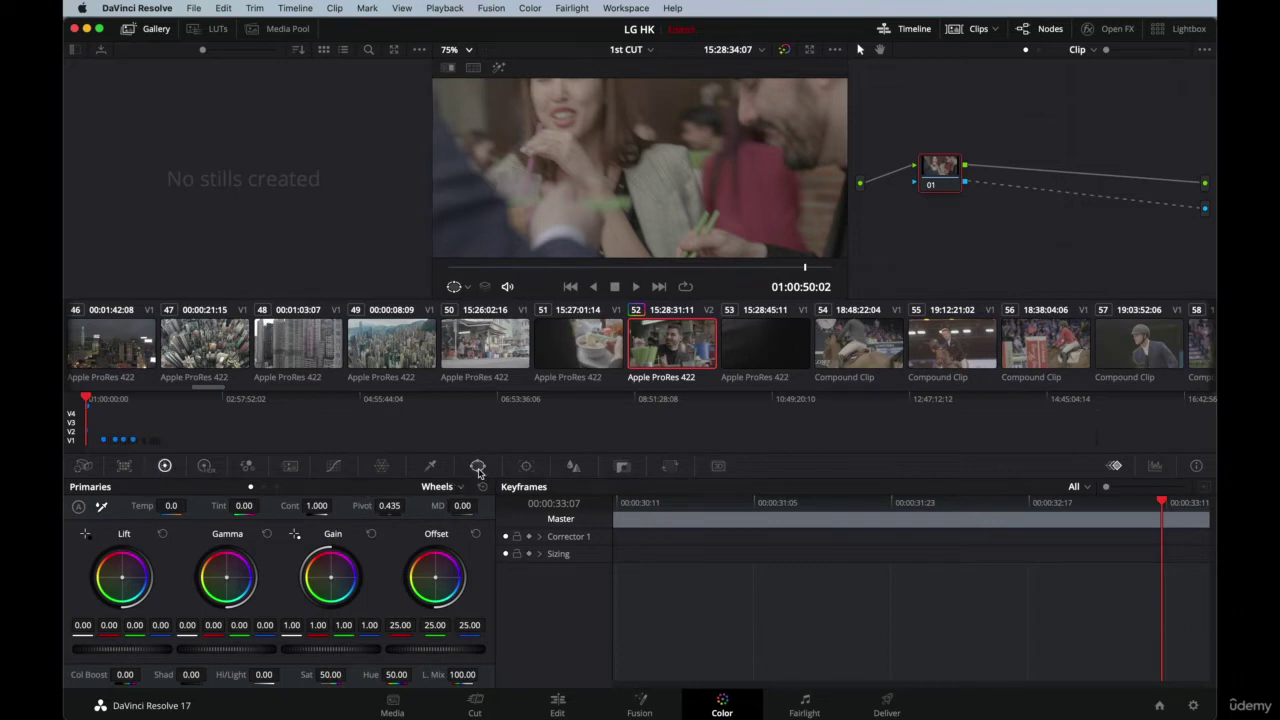
- Add an inverted polygon window in the Window palette
click(478, 467)
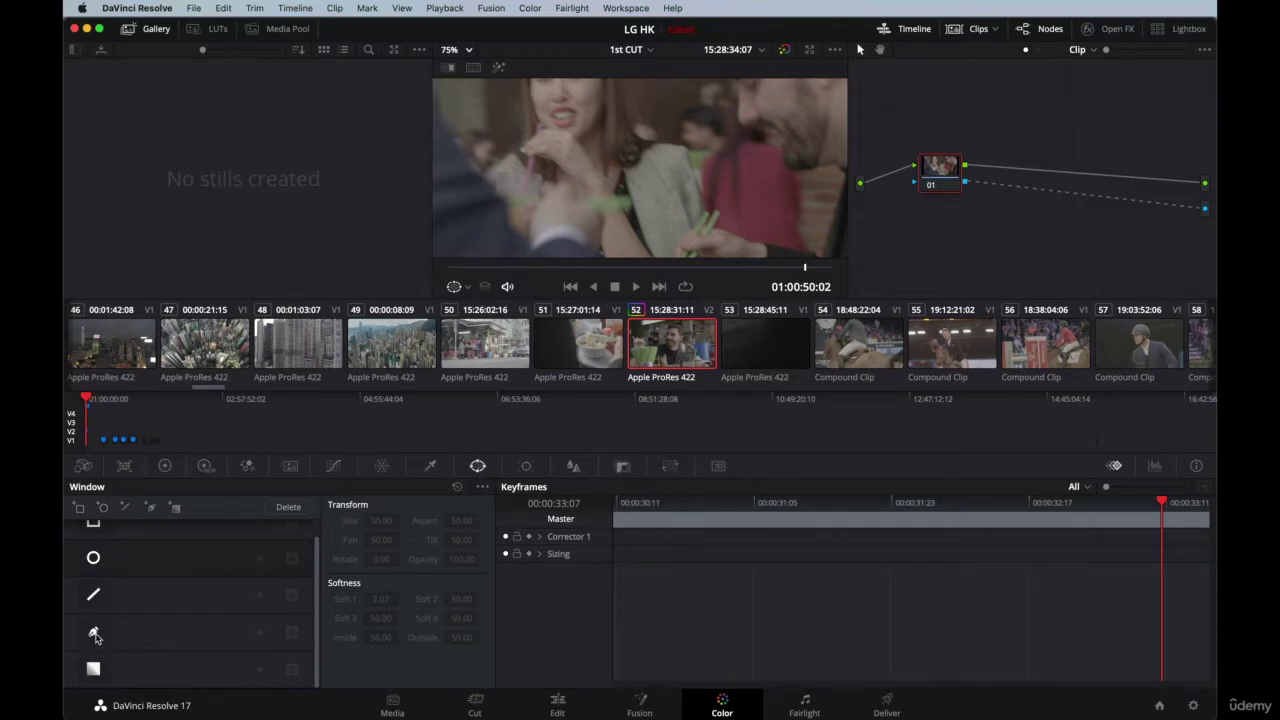
click(94, 634)
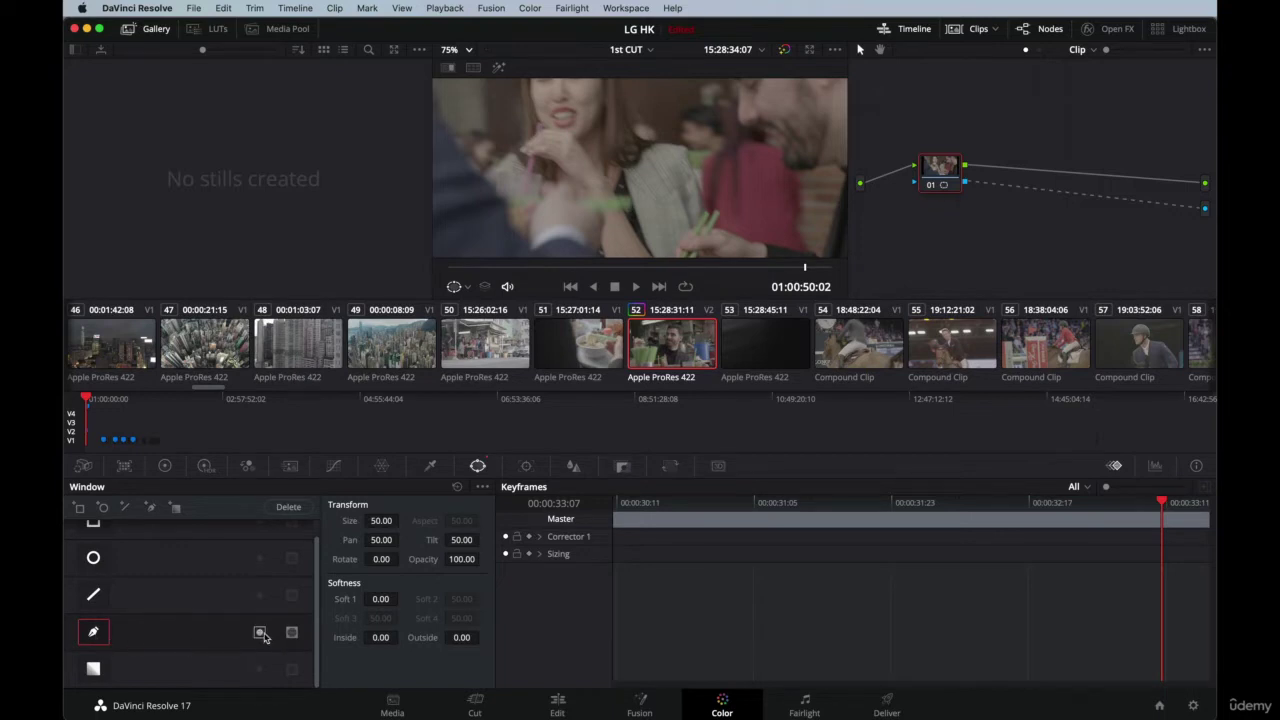
click(260, 634)
- Enlarge the viewer, return to 01:00:49:04, and enable automatic keyframing for Corrector 1
click(811, 50)
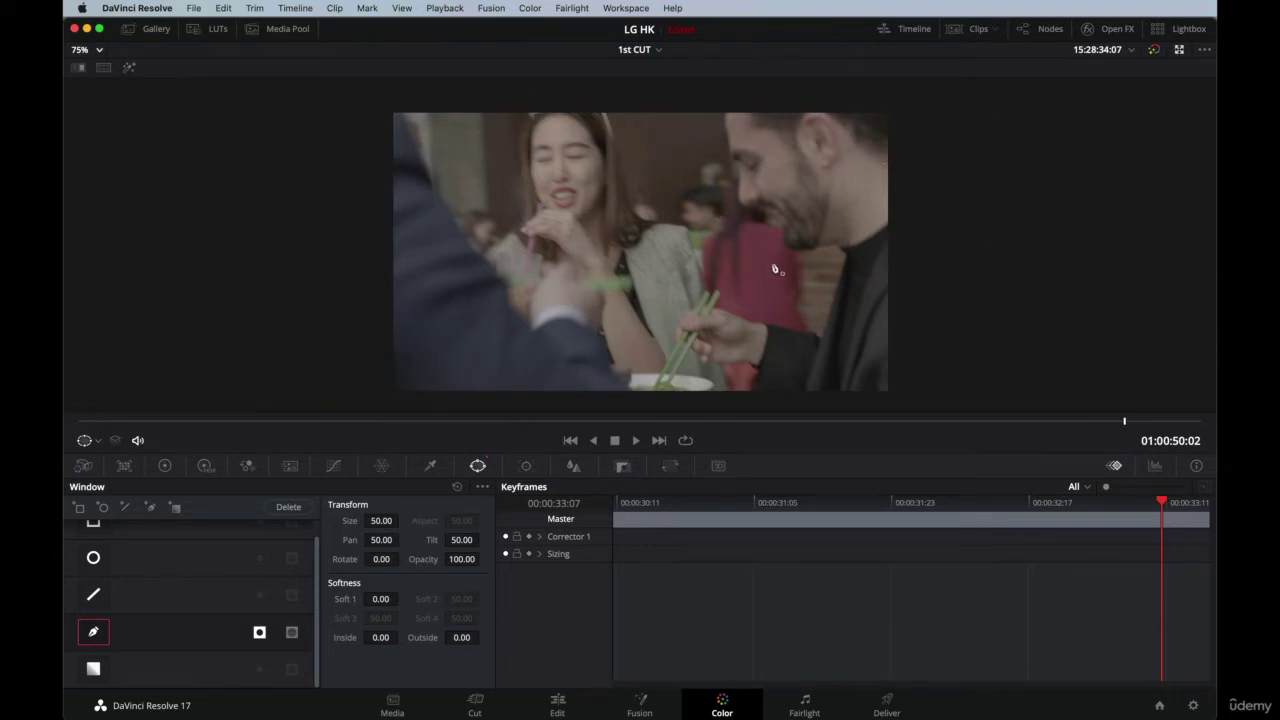
drag(1124, 425, 986, 423)
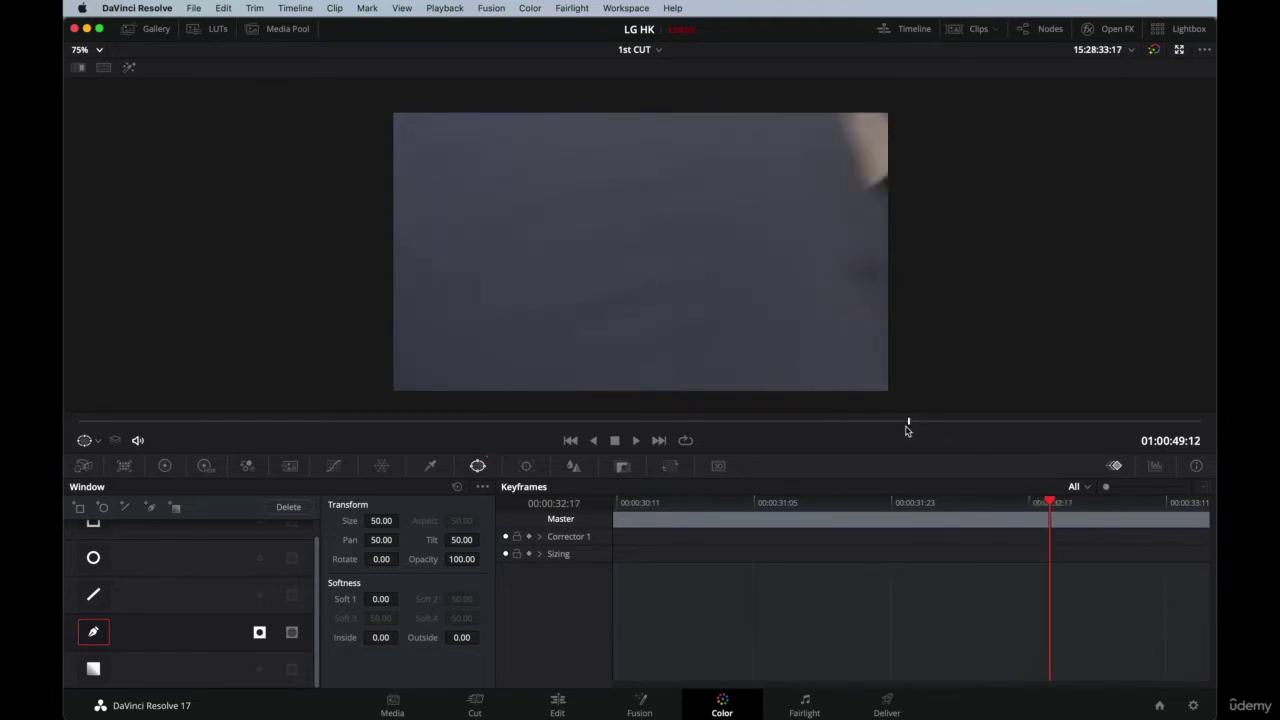
click(531, 539)
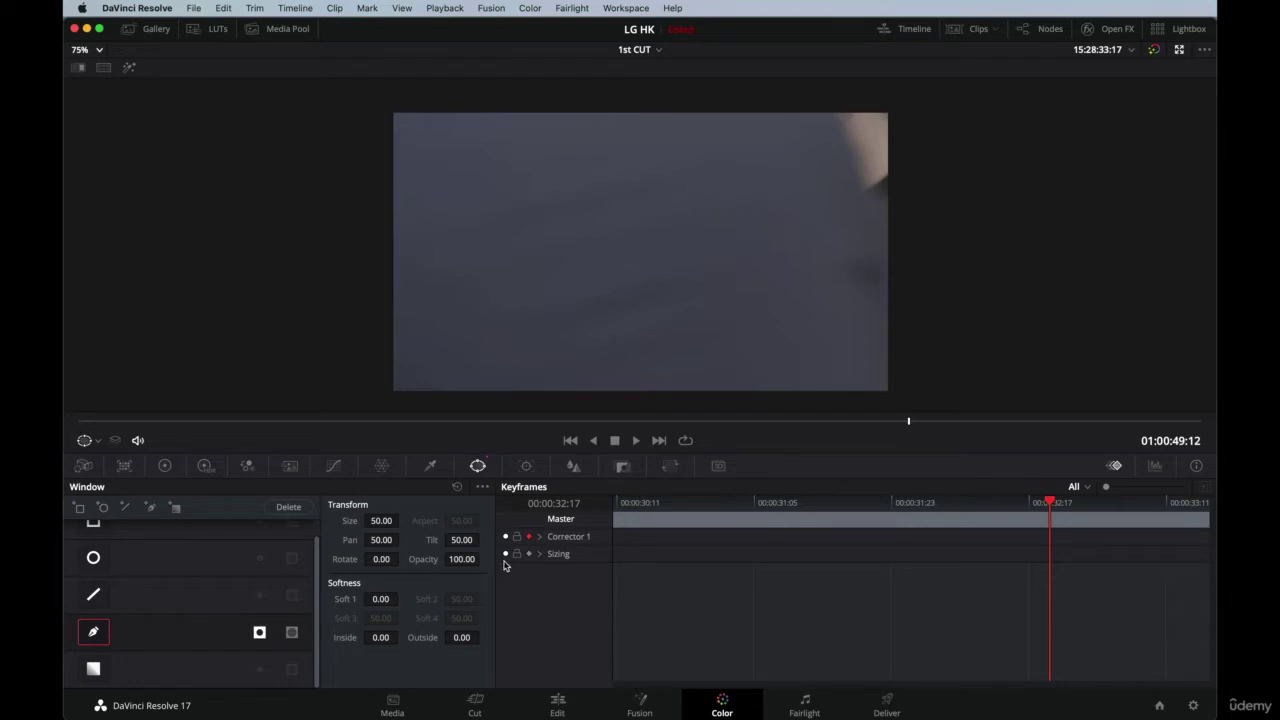
- Draw a closed polygon with points down the arm's edge and around the frame's right side
click(803, 84)
drag(849, 153, 877, 205)
click(907, 293)
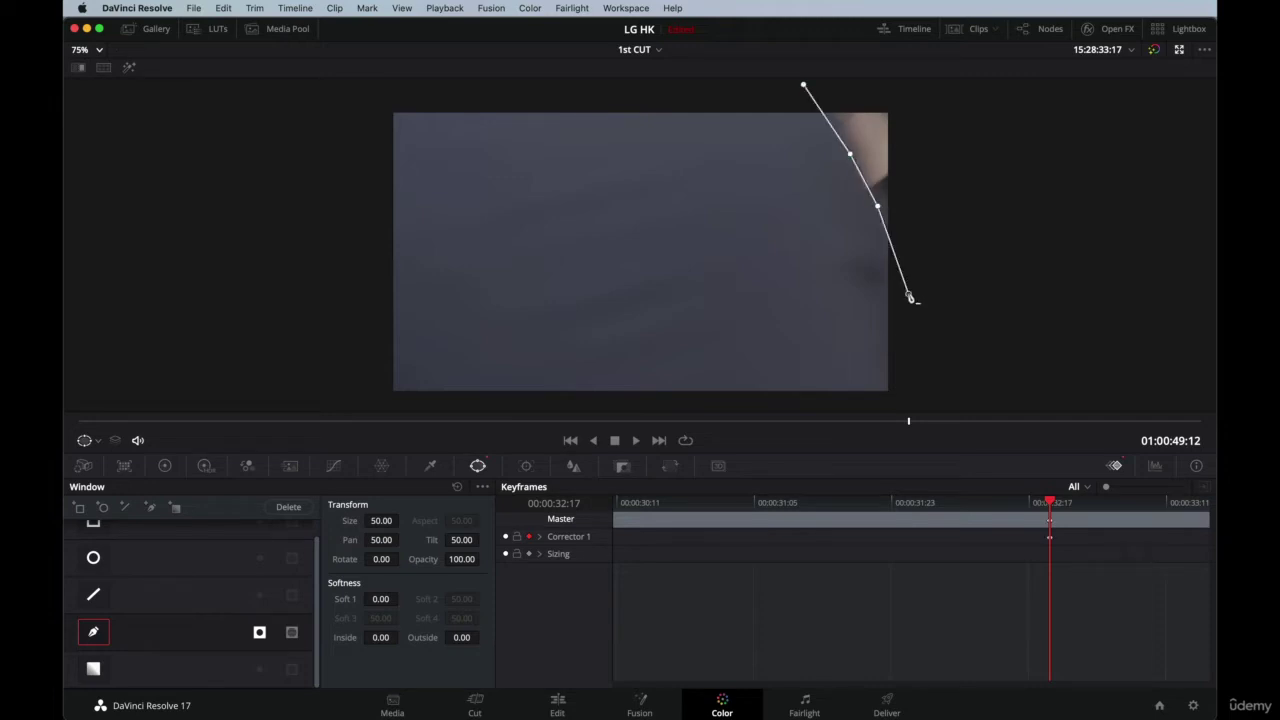
click(924, 357)
click(927, 387)
click(977, 400)
click(1203, 401)
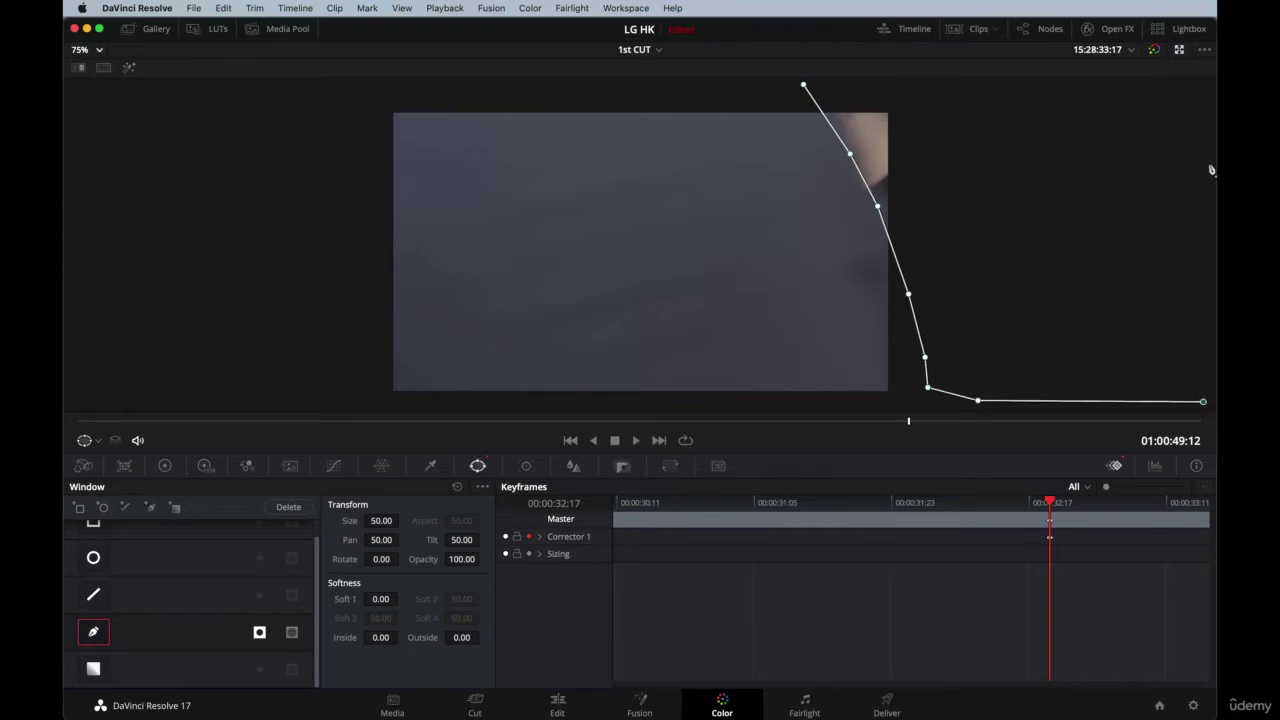
click(1200, 85)
click(805, 88)
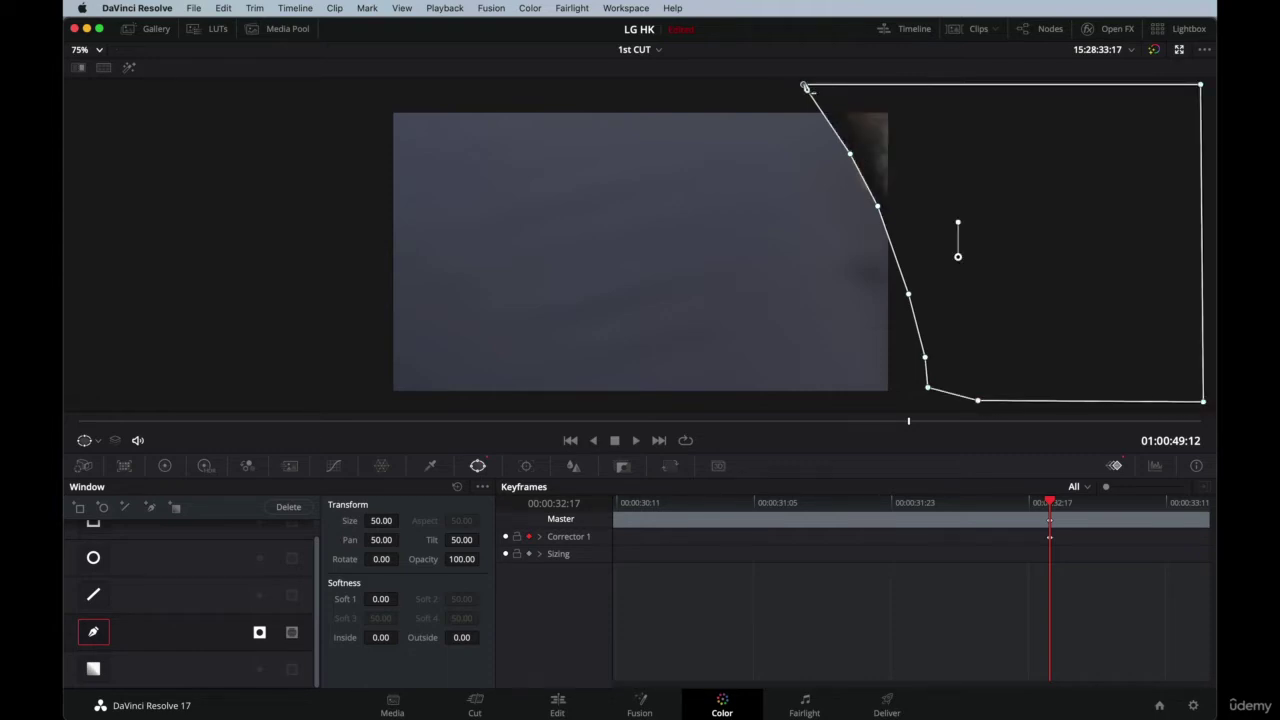
- Refine the upper-left mask points to fit the arm and move the top-left corner up-left
mouse_move(850, 153)
mouse_down()
mouse_move(764, 200)
mouse_move(863, 165)
mouse_up()
drag(857, 163, 843, 153)
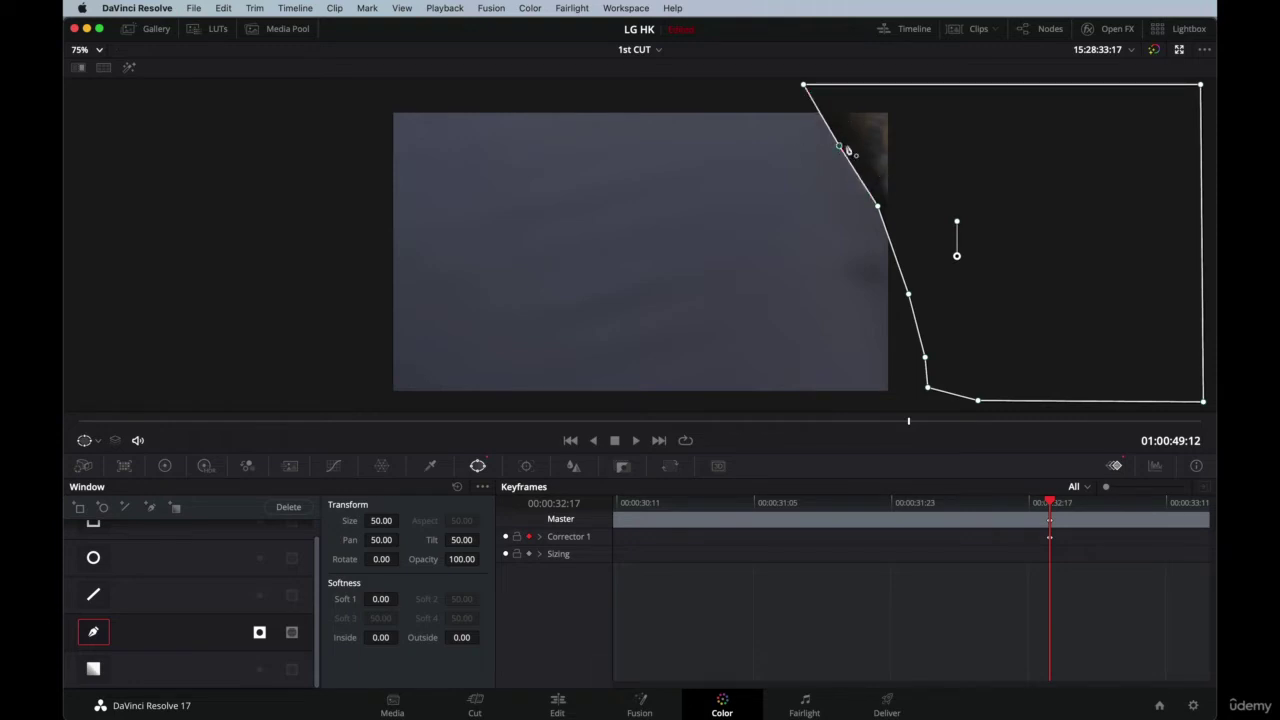
drag(842, 150, 841, 144)
drag(803, 87, 784, 82)
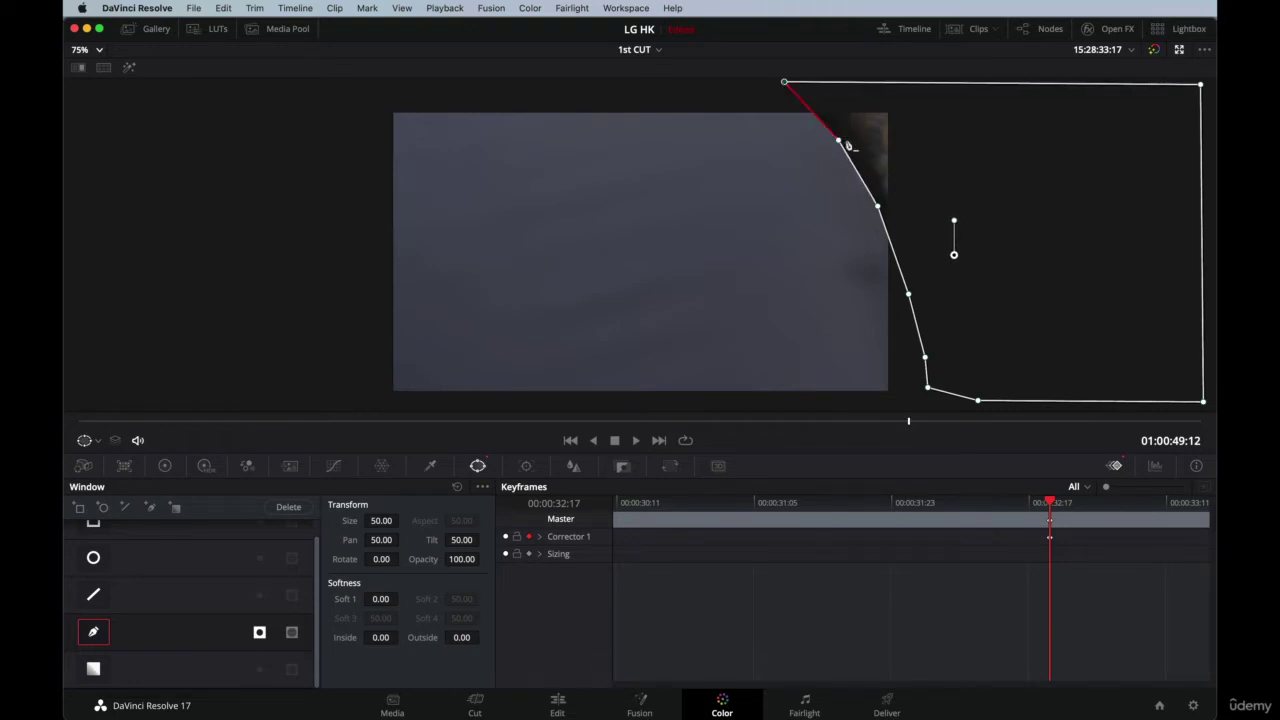
- Set the mask's Soft 1 to 18 and nudge the upper-left point and top-left corner slightly
click(396, 596)
text(10)
key(Return)
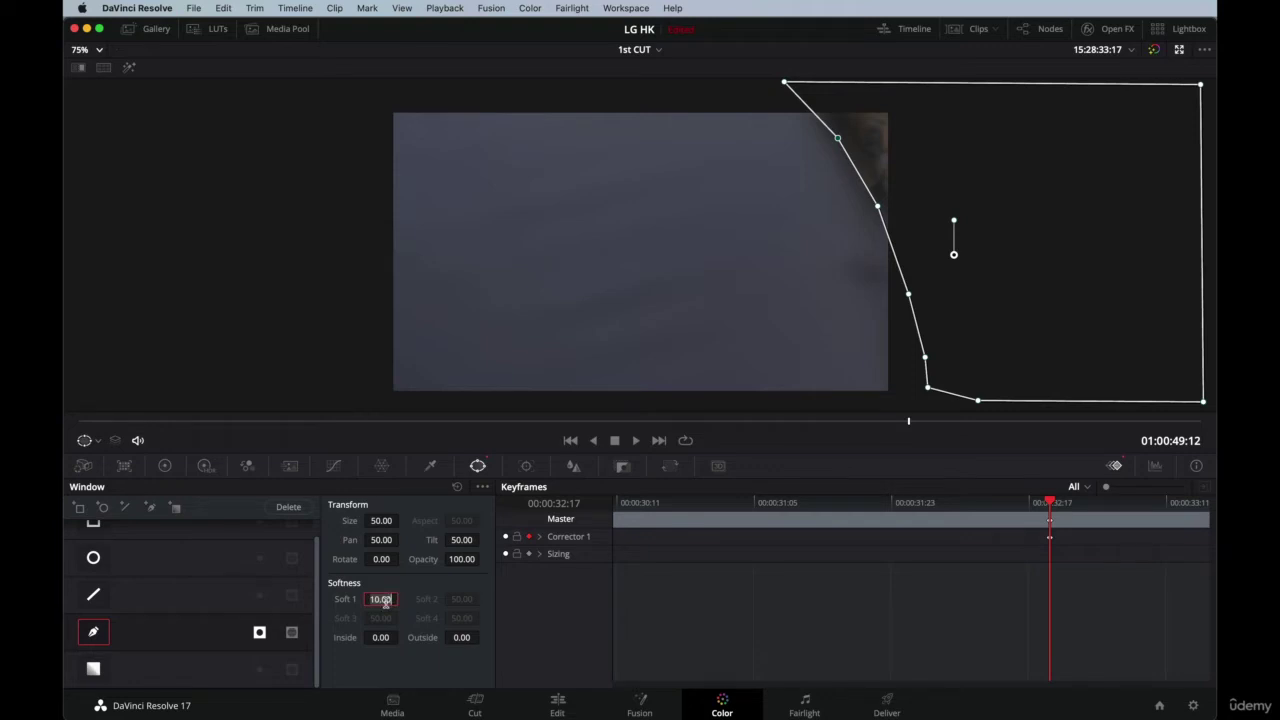
text(8)
key(Return)
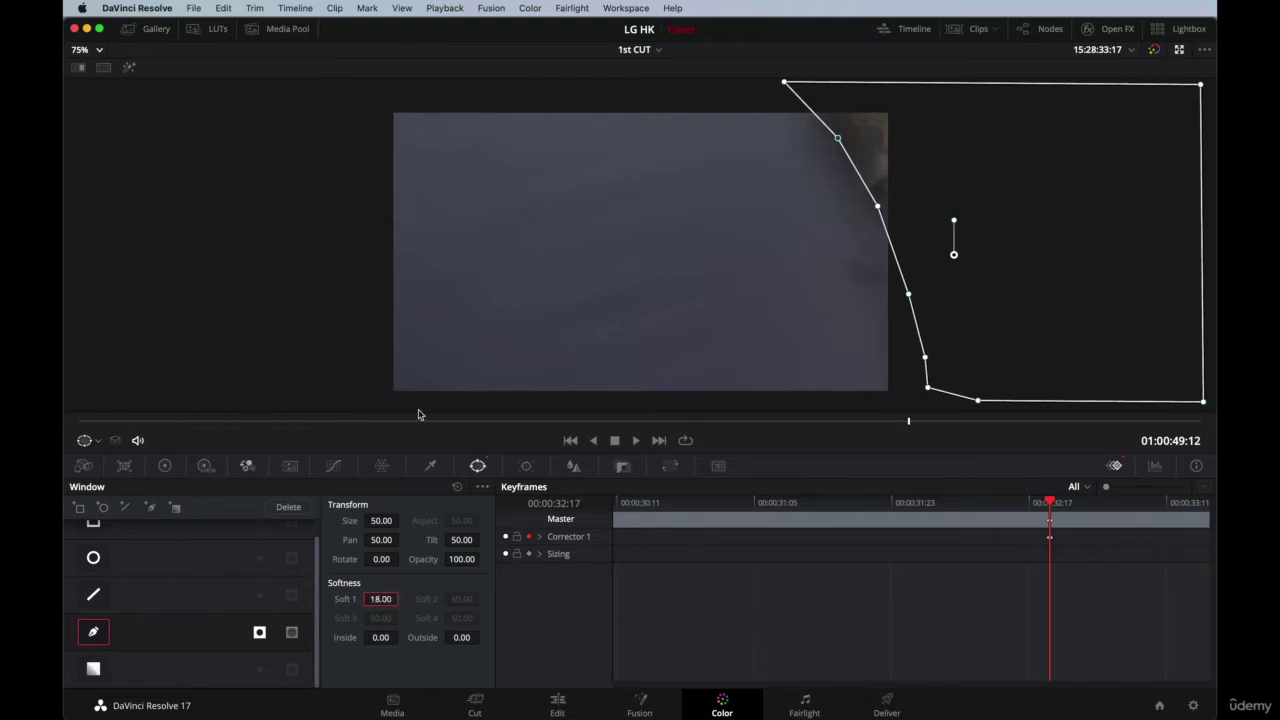
mouse_move(838, 137)
mouse_down()
mouse_move(791, 166)
mouse_move(838, 135)
mouse_up()
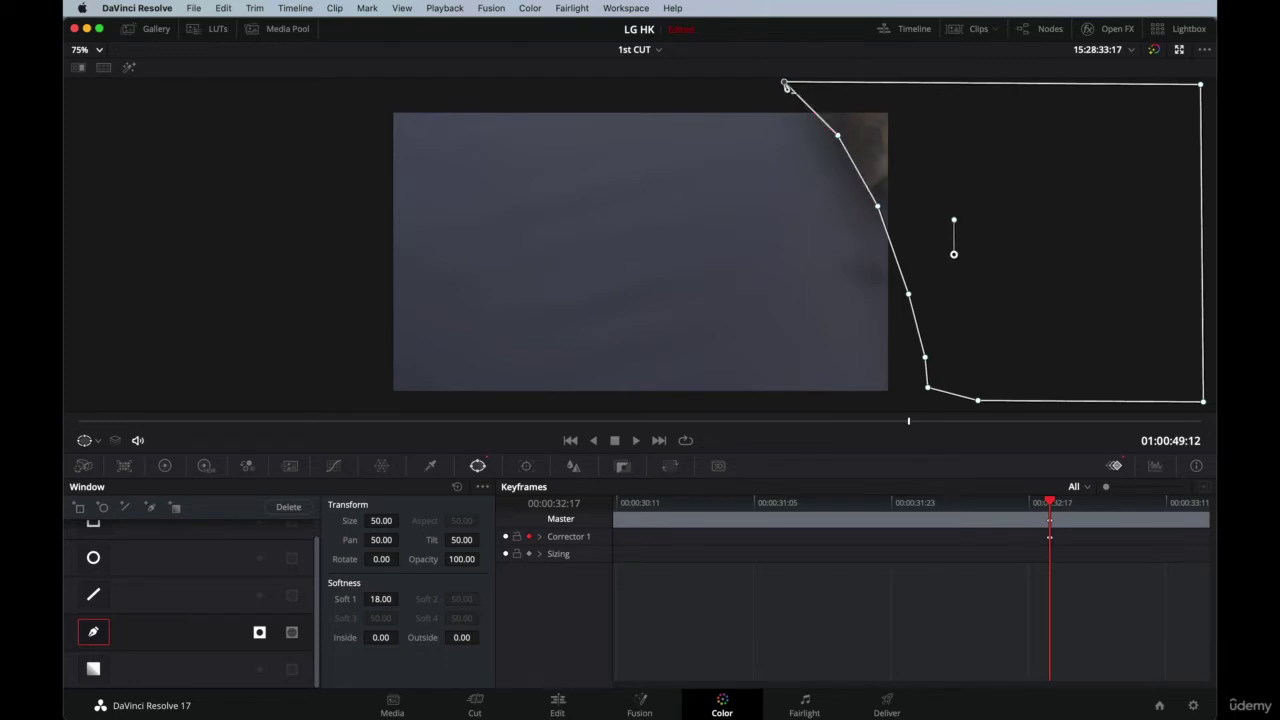
drag(786, 84, 781, 84)
- On the next frame, zoom the viewer to 50% and shift, widen and reshape the mask around the arm
key(Right)
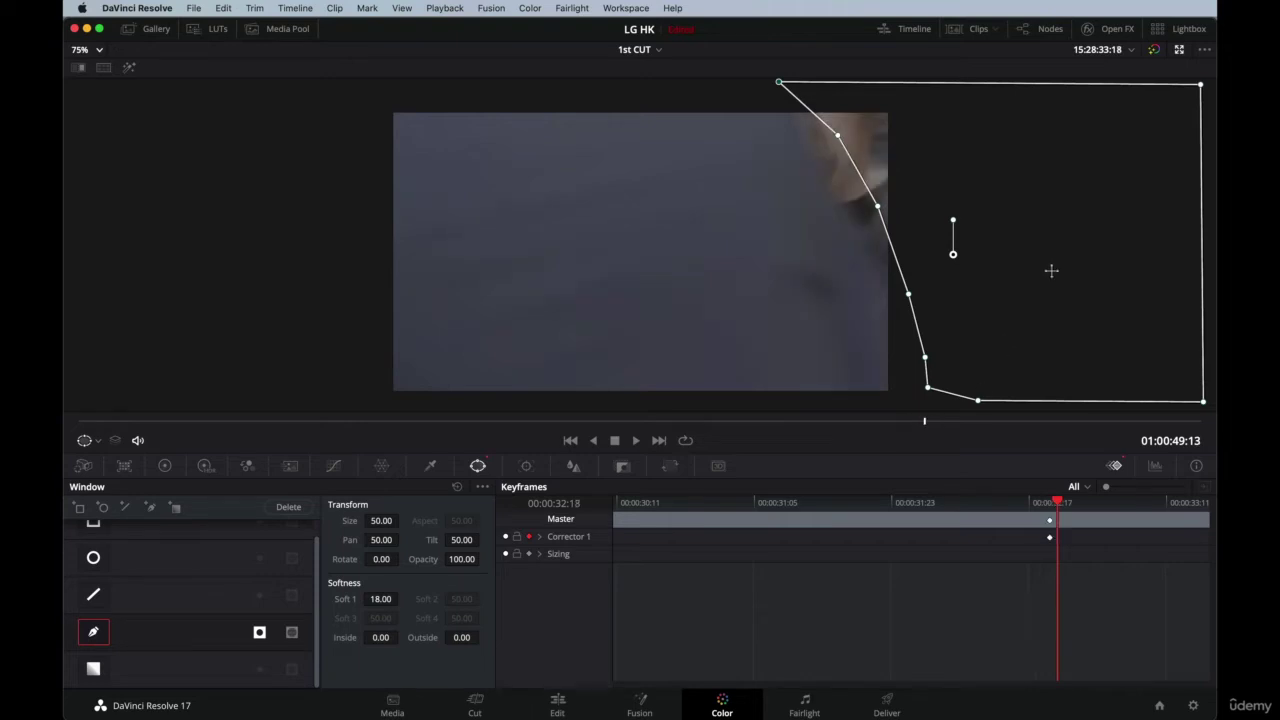
drag(1058, 254, 1016, 257)
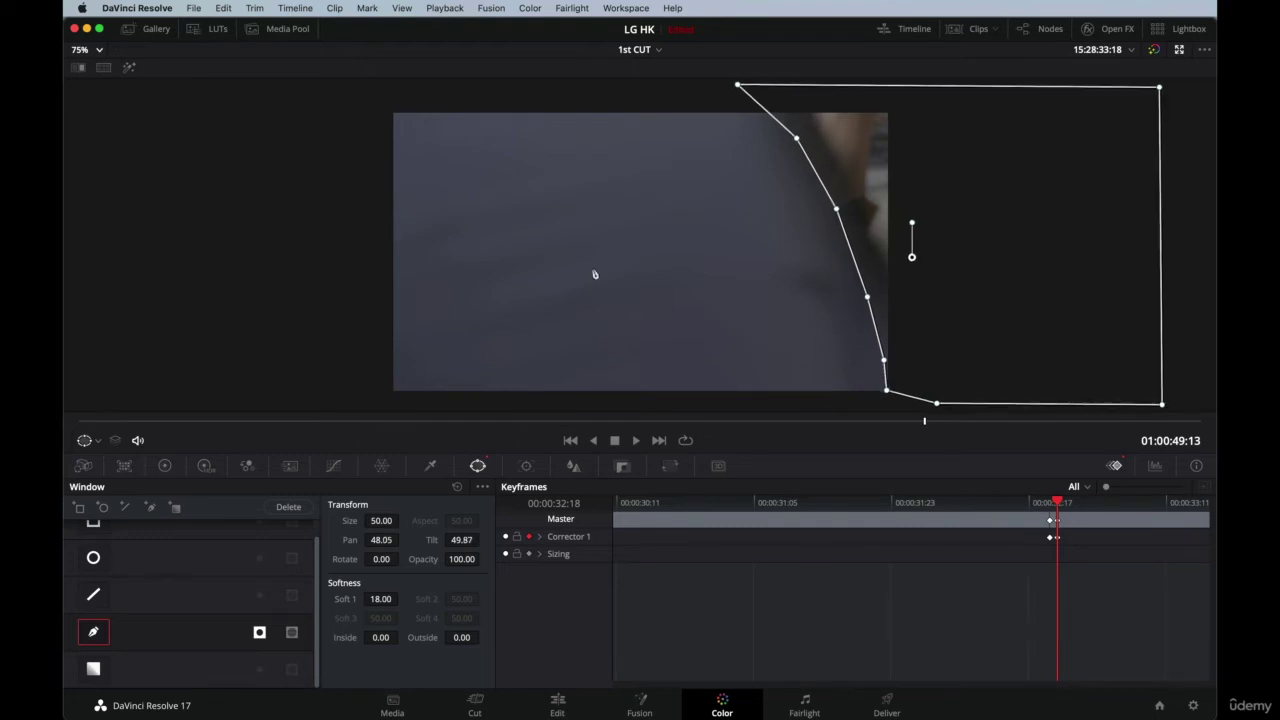
click(100, 52)
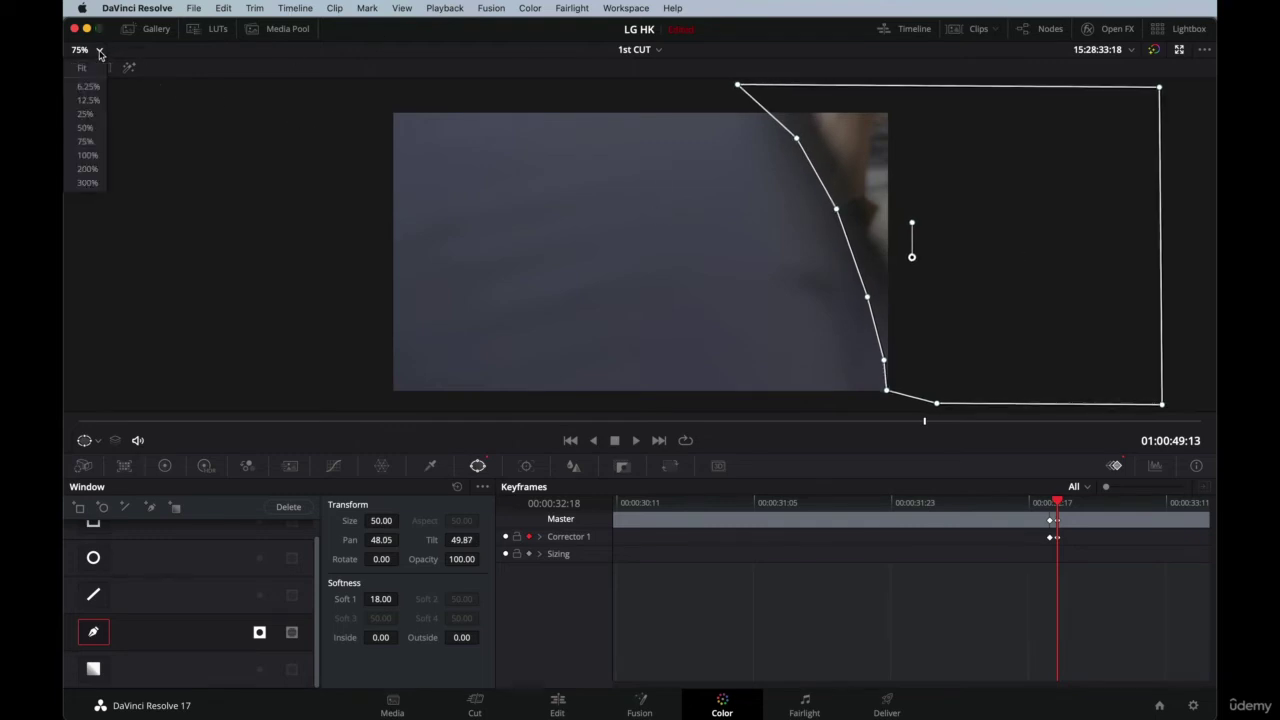
click(92, 128)
drag(808, 346, 818, 397)
drag(840, 351, 864, 407)
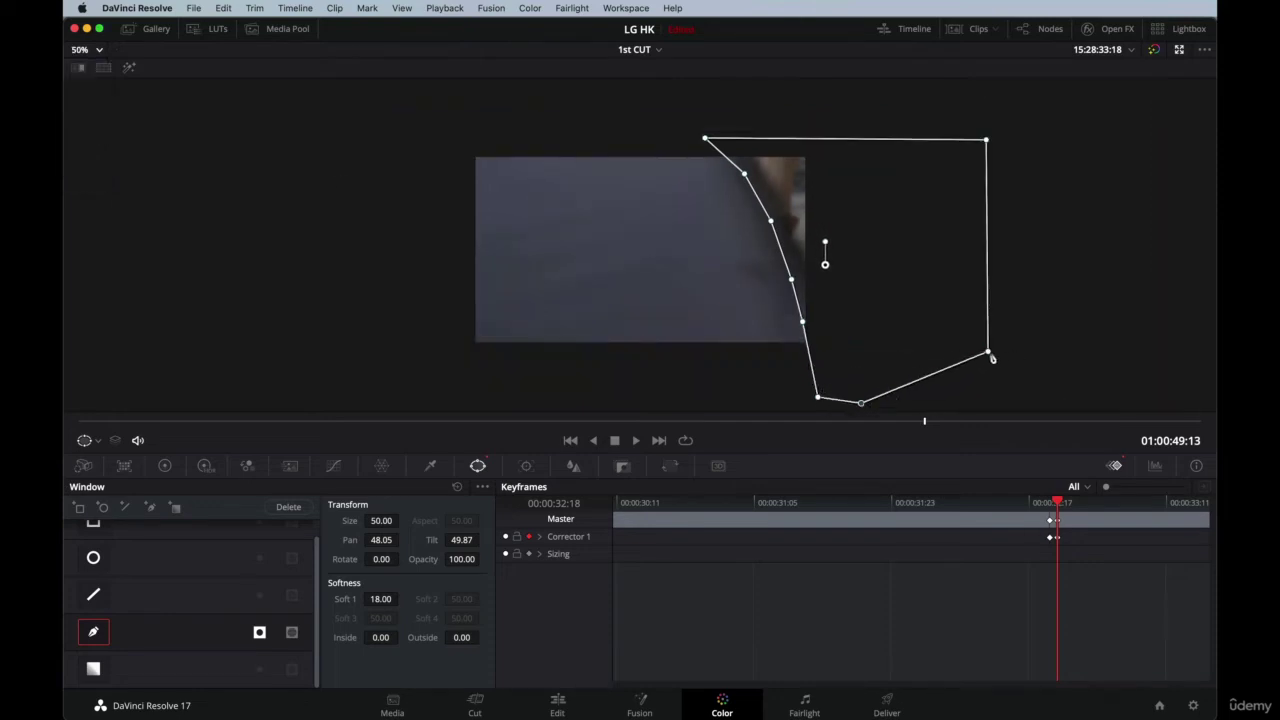
drag(990, 354, 1097, 399)
click(800, 130)
drag(800, 130, 640, 94)
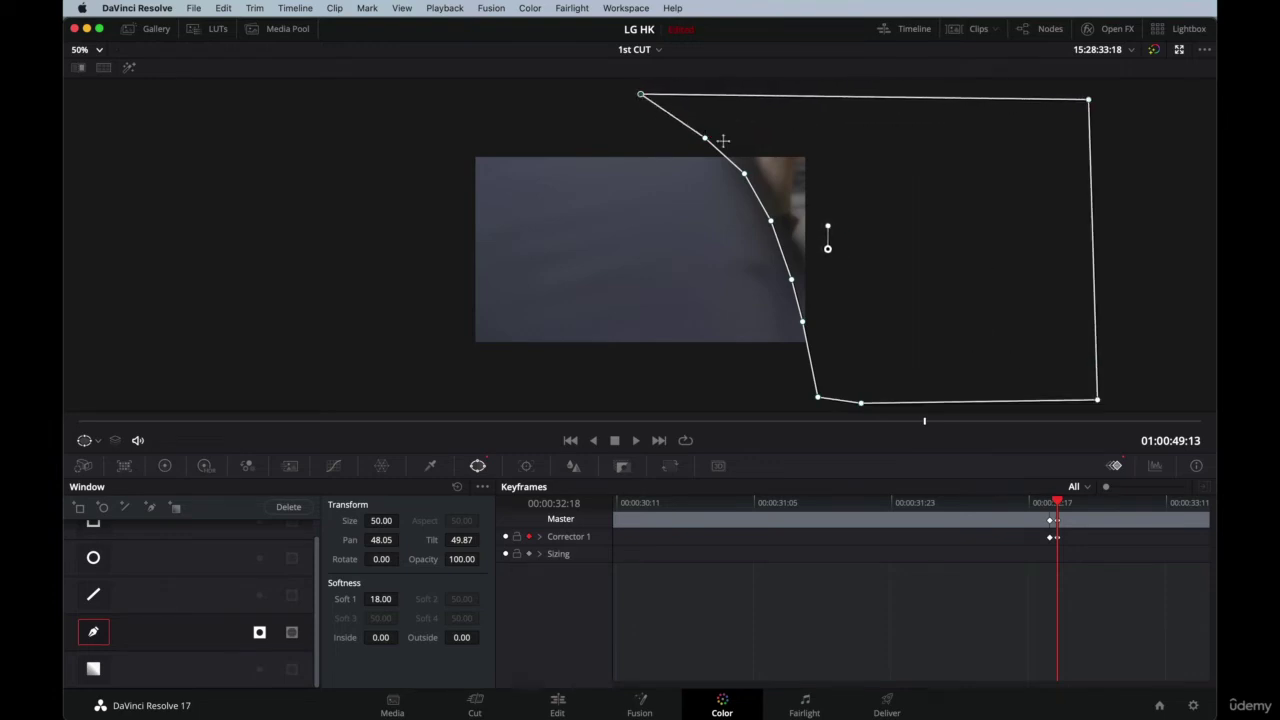
drag(705, 139, 696, 131)
drag(1106, 402, 1196, 402)
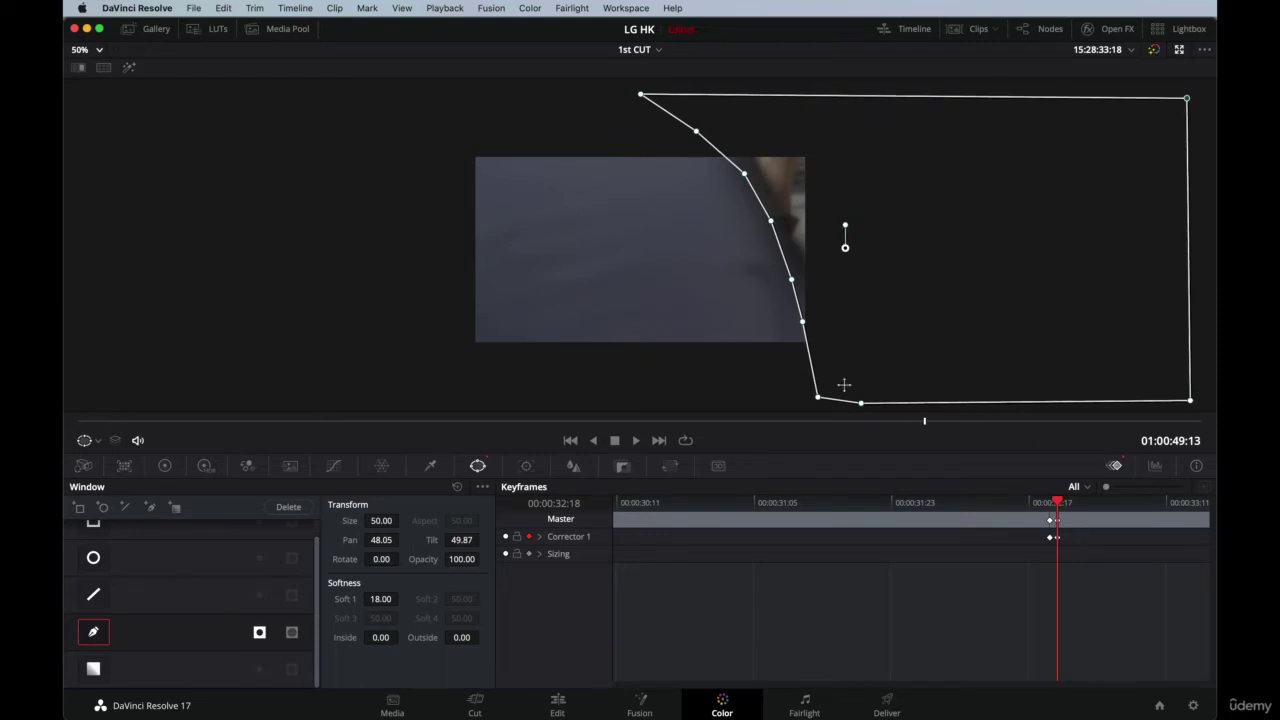
- Over the next three frames, shift the mask left and adjust its points to track the arm
key(Right)
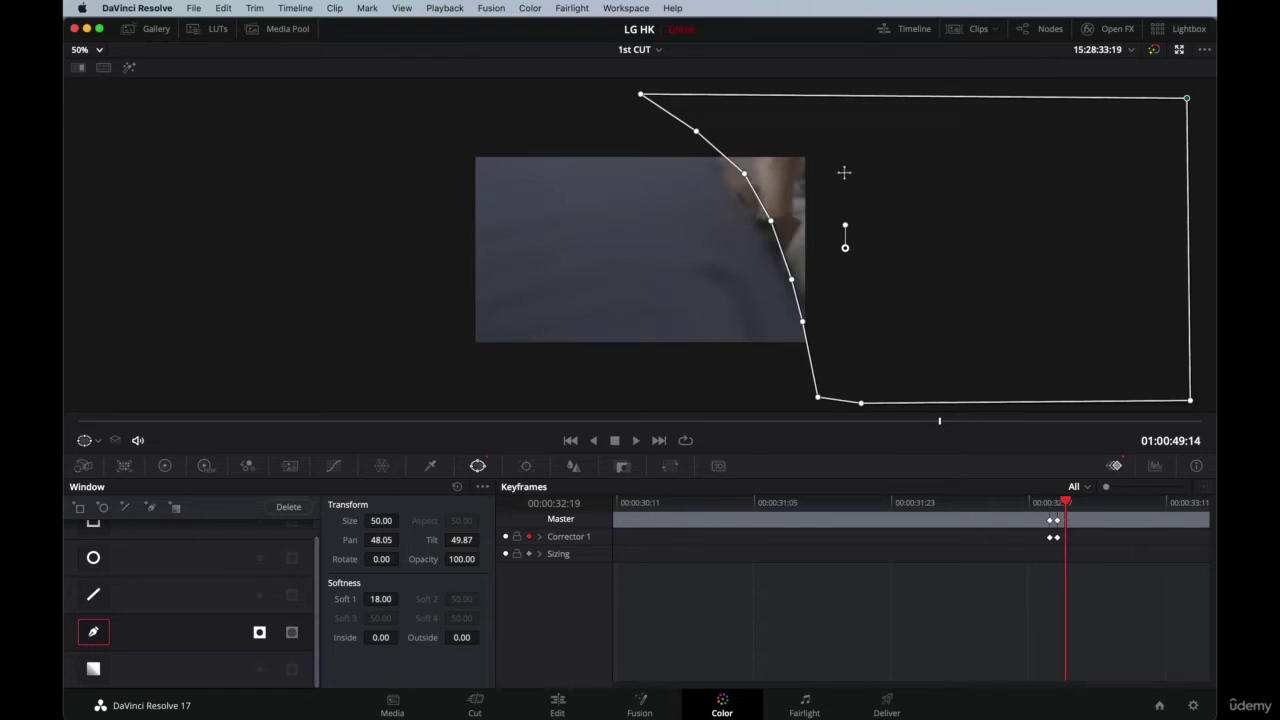
drag(908, 189, 840, 232)
key(Right)
key(Right)
key(Right)
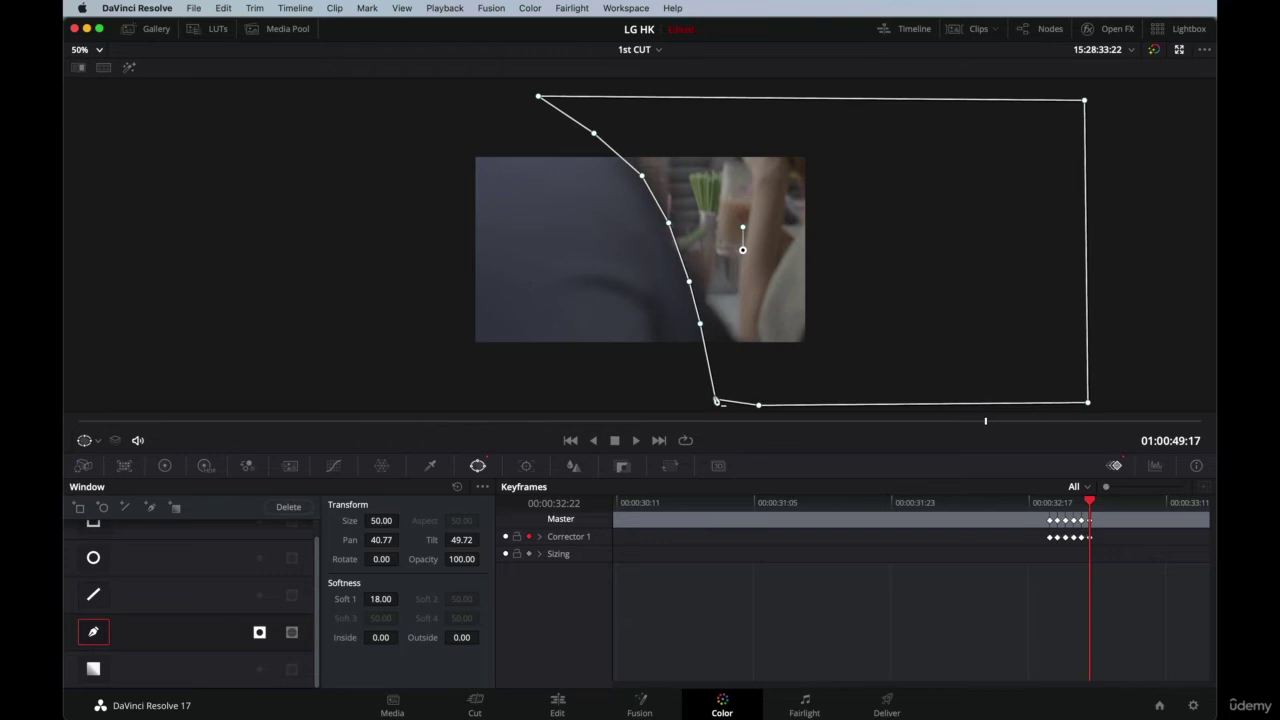
drag(716, 402, 741, 395)
drag(703, 328, 706, 332)
key(Right)
drag(864, 285, 808, 296)
- Keyframe the mask moving further left through 01:00:50:03, then return to the first keyframe
key(Right)
key(Right)
key(Right)
key(Right)
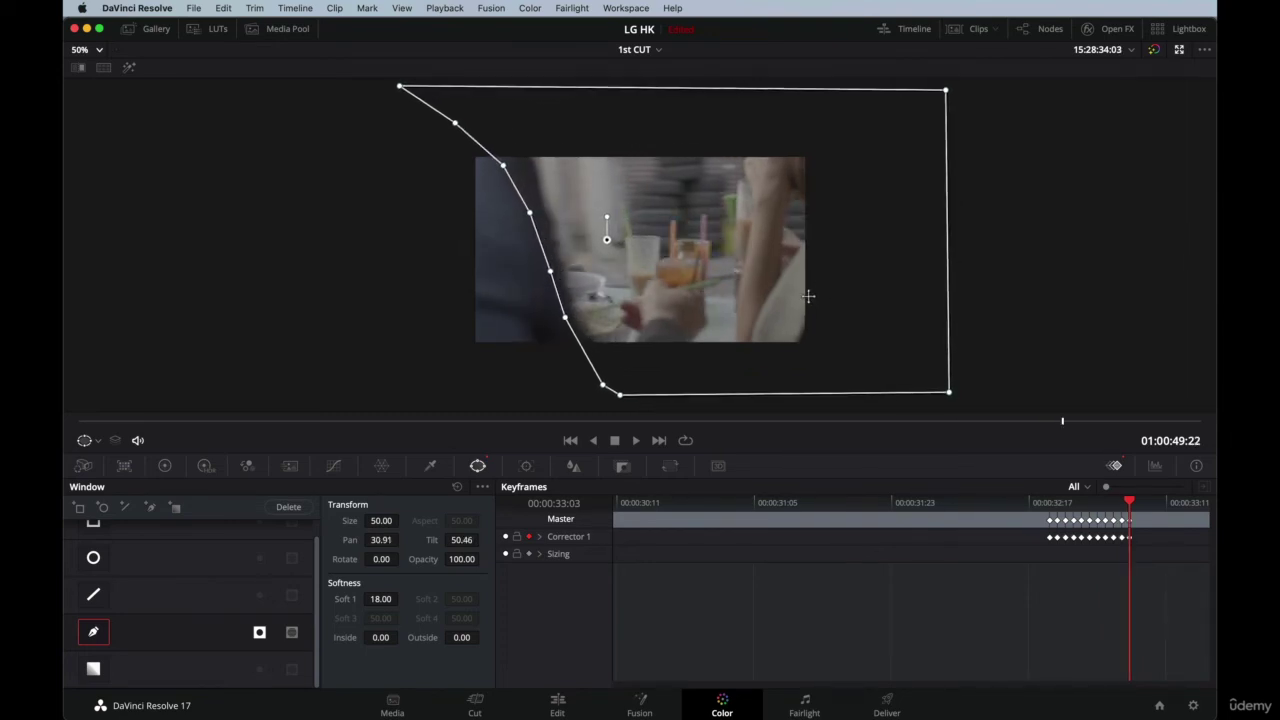
key(Right)
drag(890, 318, 852, 317)
key(Right)
key(Right)
drag(728, 283, 654, 284)
key(Right)
key(Right)
click(1050, 504)
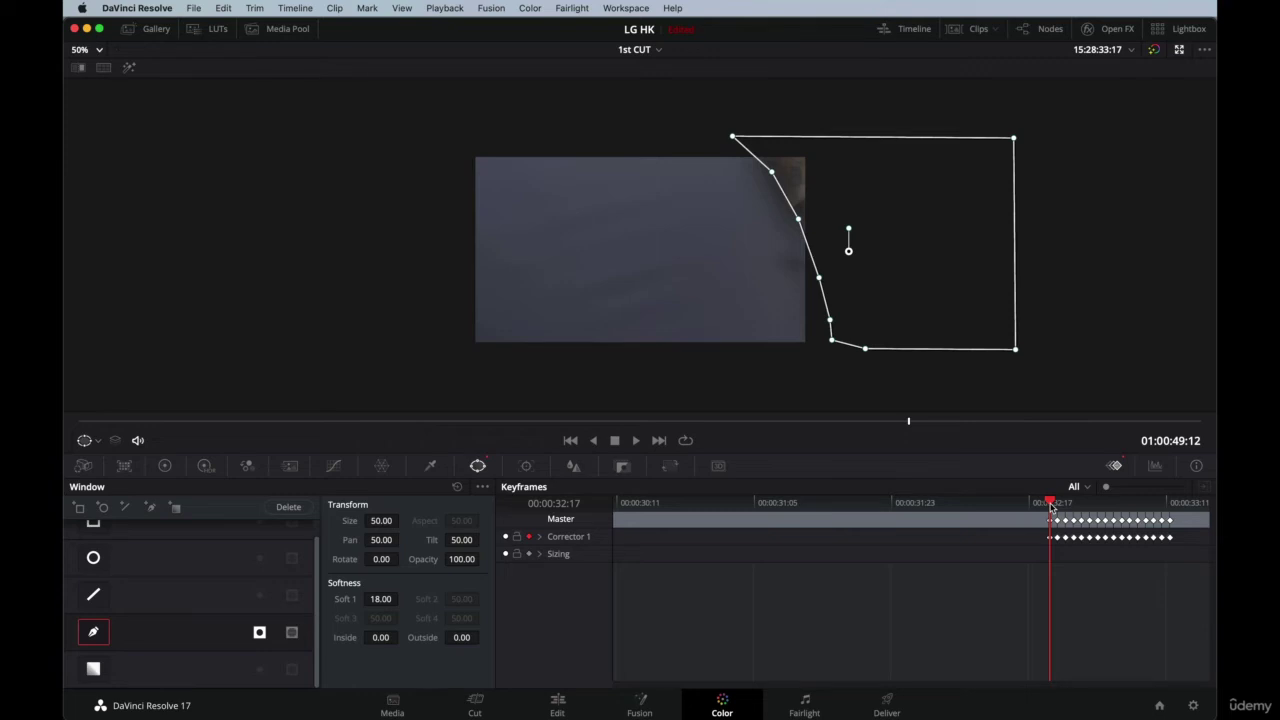
- Keyframe the mask up and right on the earlier frames, then scrub the Keyframes ruler to review
key(Left)
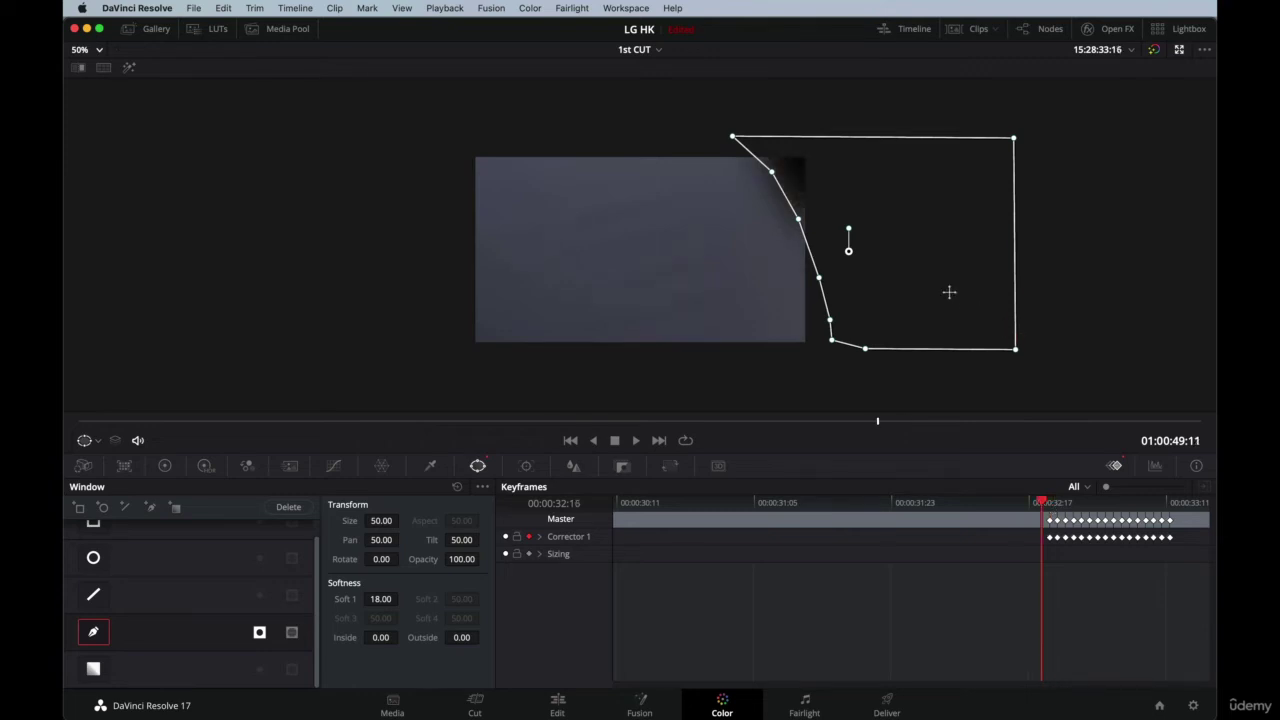
drag(949, 291, 990, 261)
key(Left)
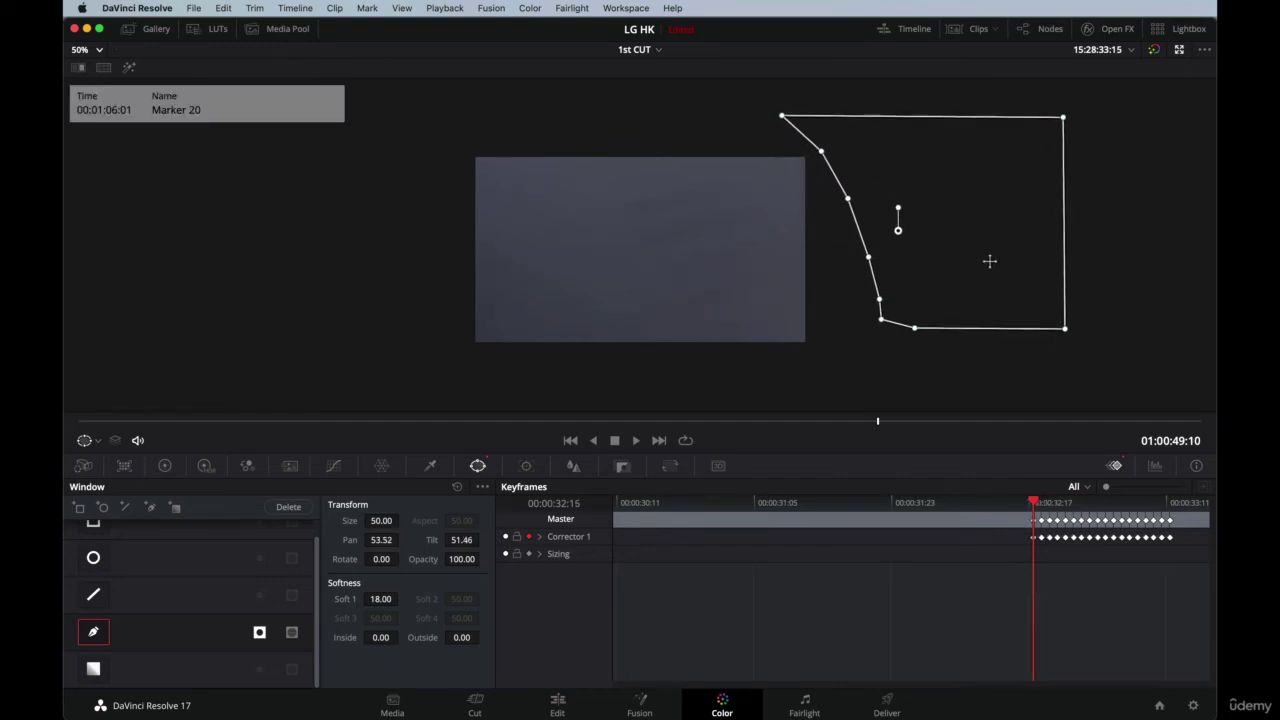
key(Left)
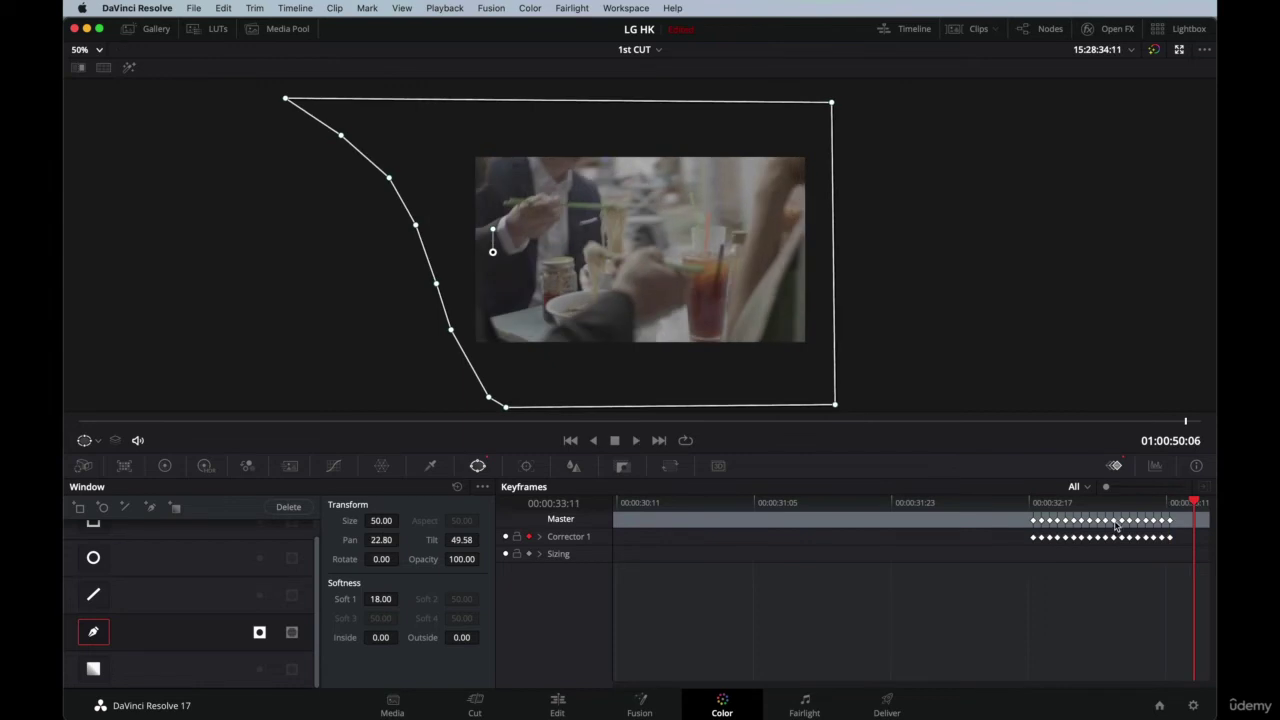
drag(1196, 502, 1107, 512)
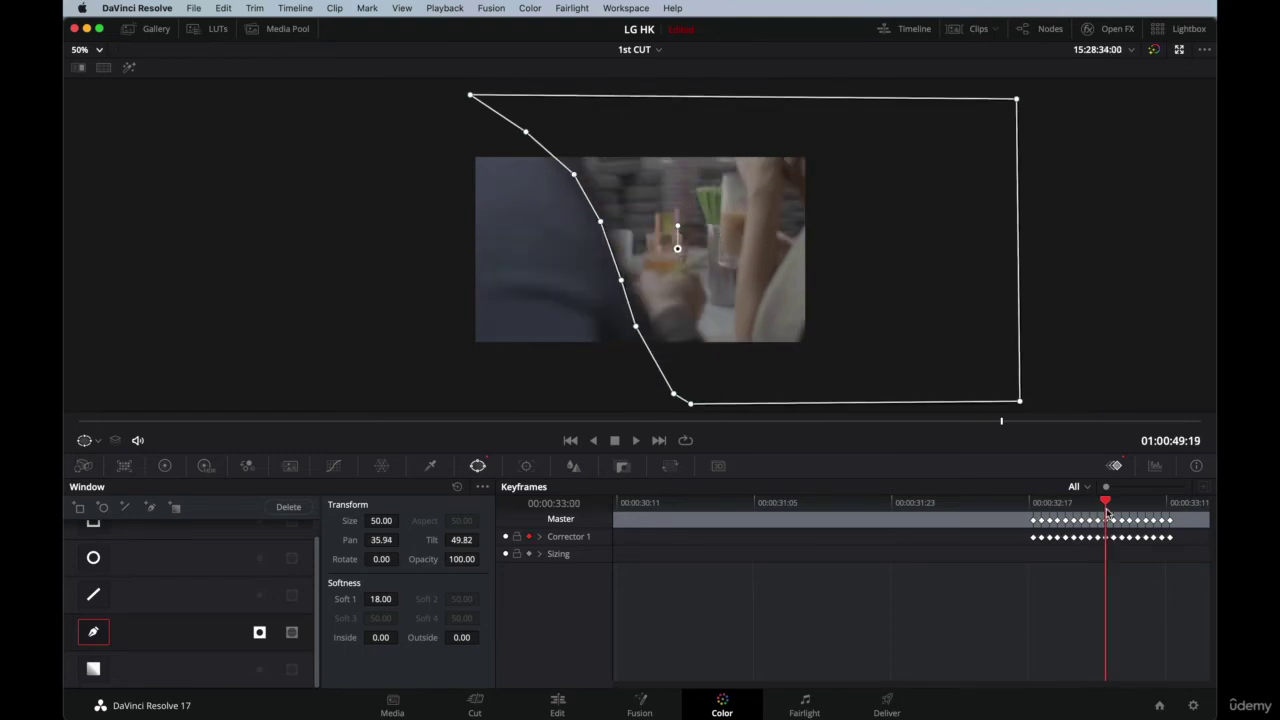
- On the Edit page, play the wipe from just before it and from 01:00:45:08, then scrub to its end
click(558, 704)
click(537, 425)
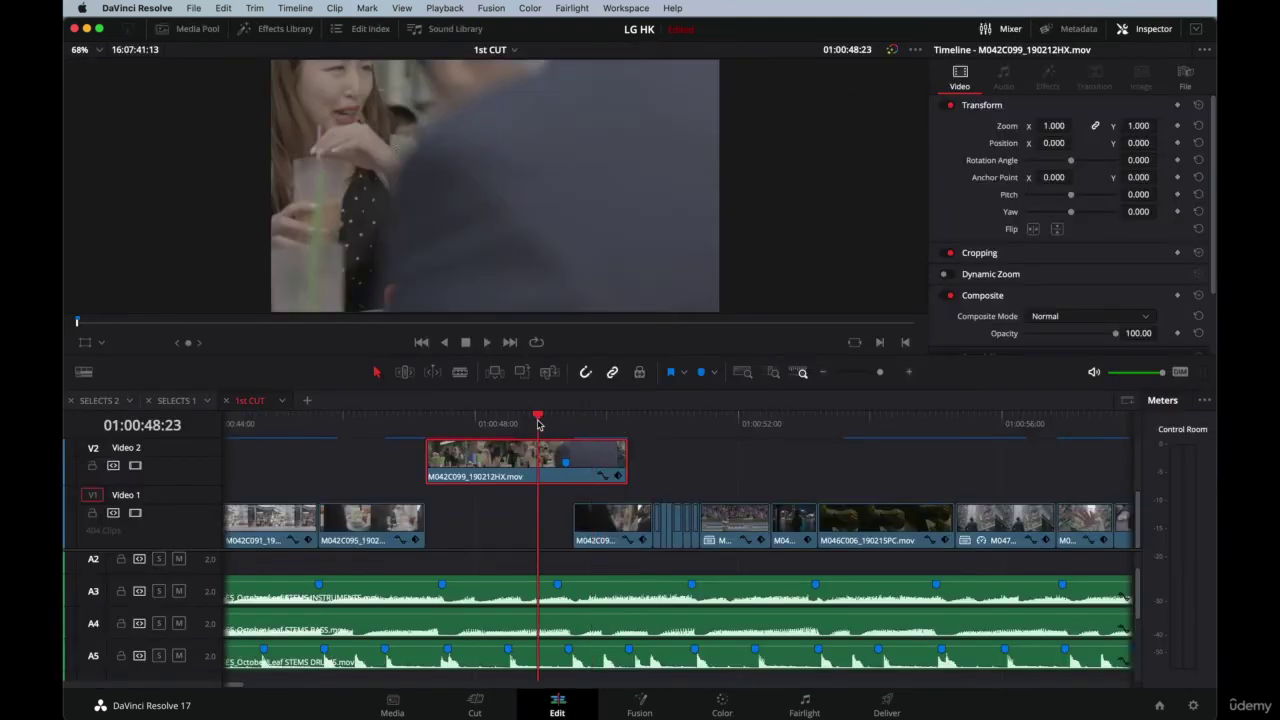
key(space)
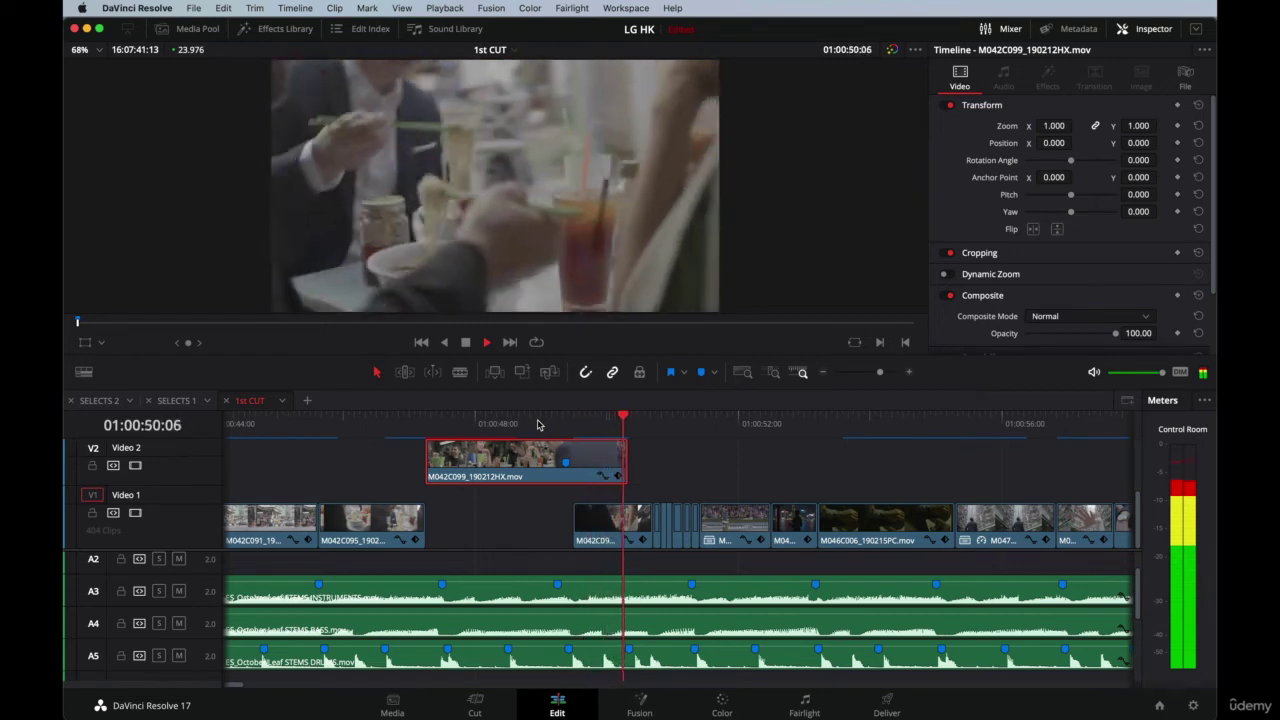
click(488, 418)
key(space)
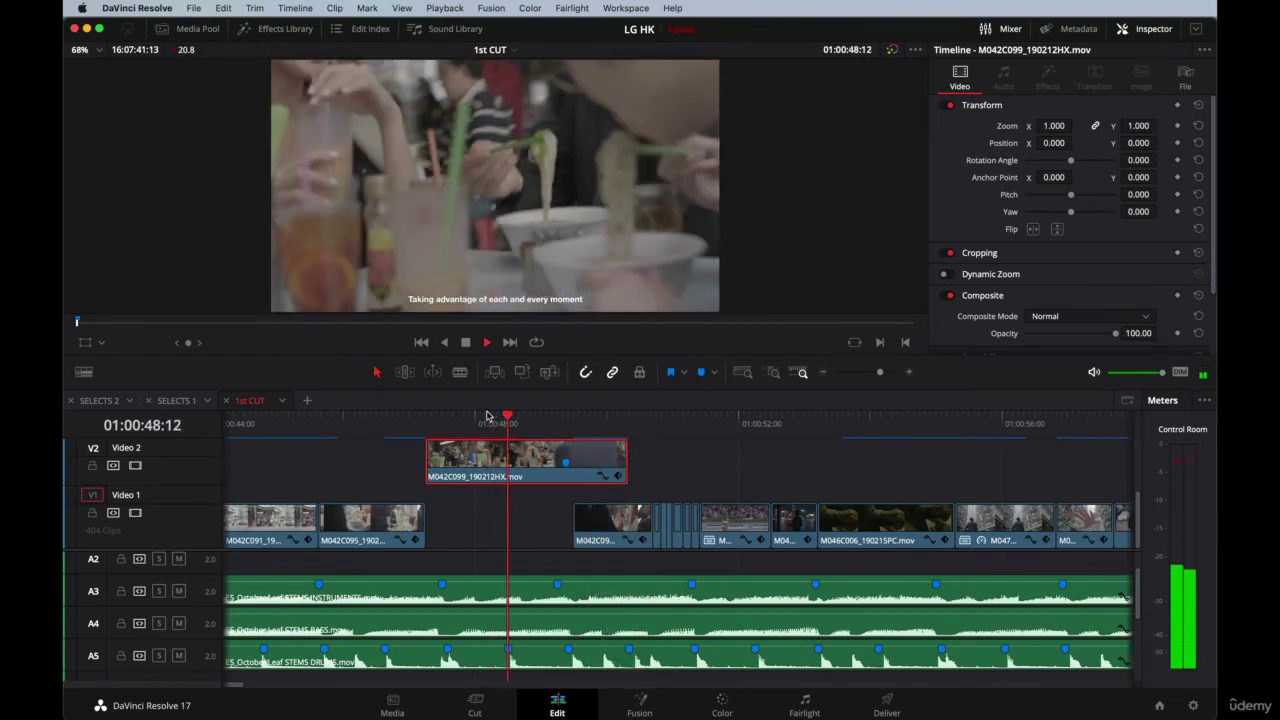
key(space)
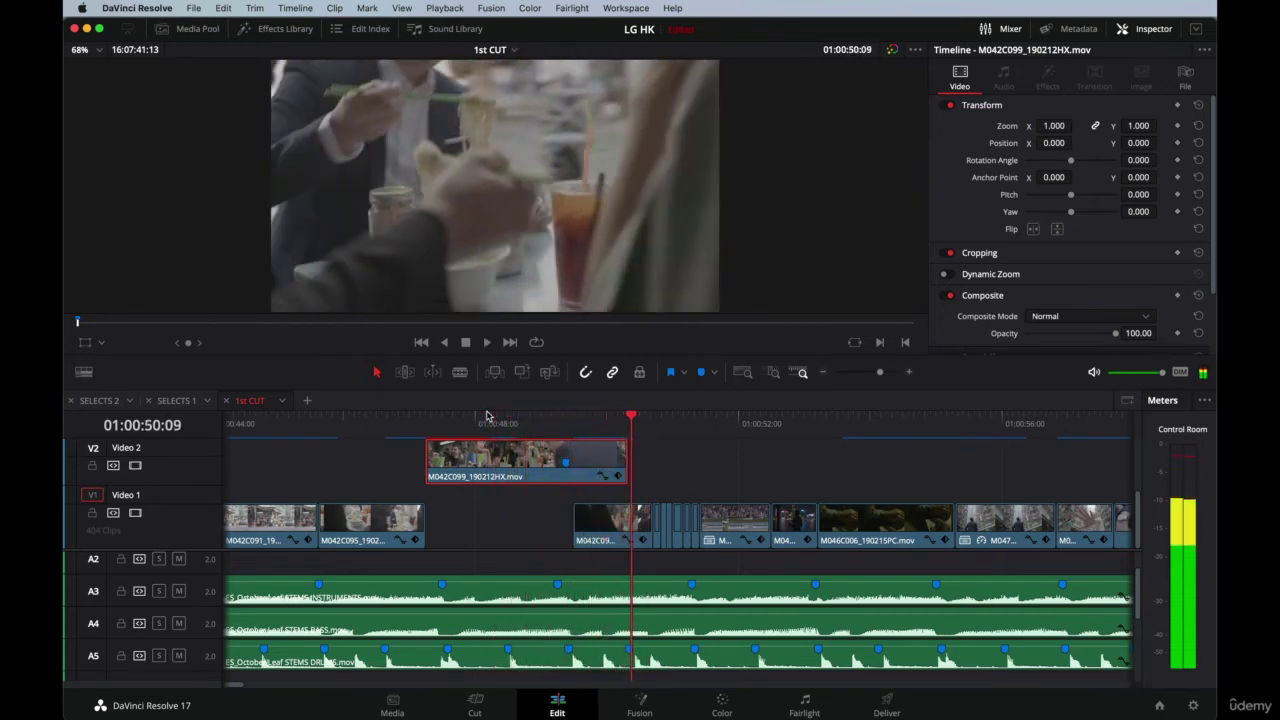
click(367, 427)
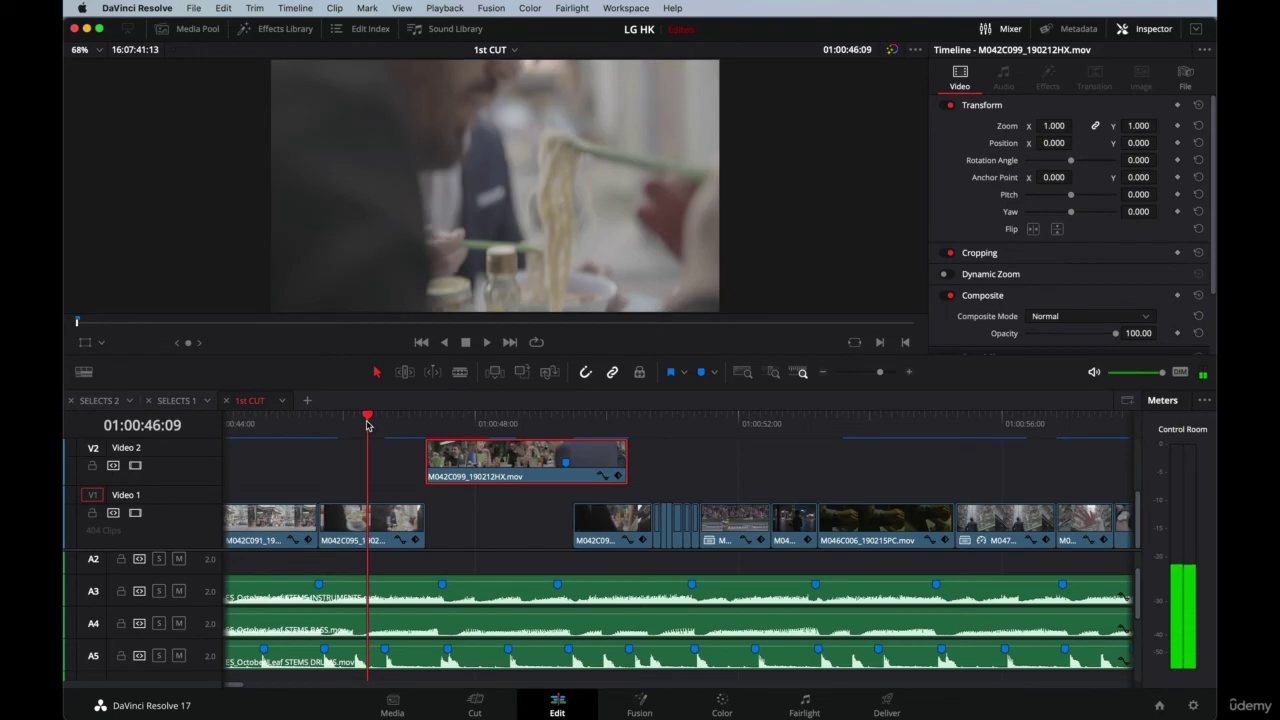
click(299, 427)
key(space)
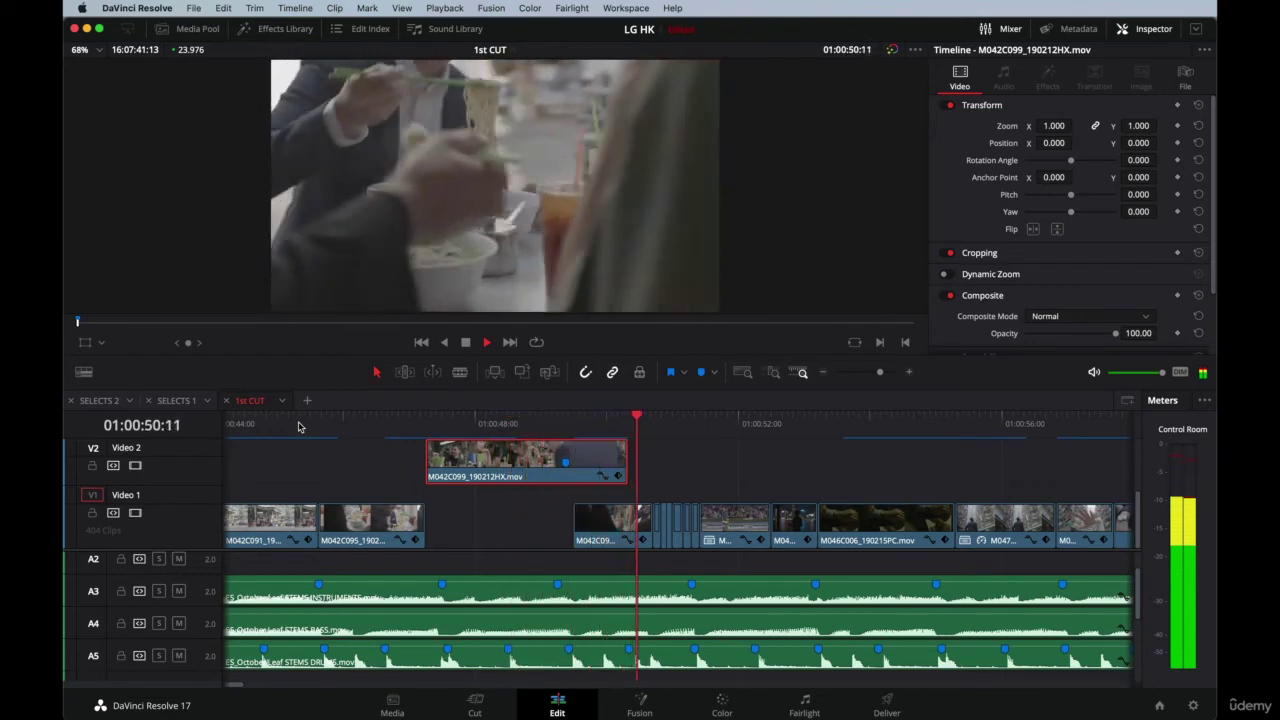
key(space)
mouse_move(557, 415)
mouse_down()
mouse_move(610, 420)
mouse_move(592, 430)
mouse_up()
- Slip the Video 1 clip beneath the wipe by +00:01 in Trim mode
click(604, 530)
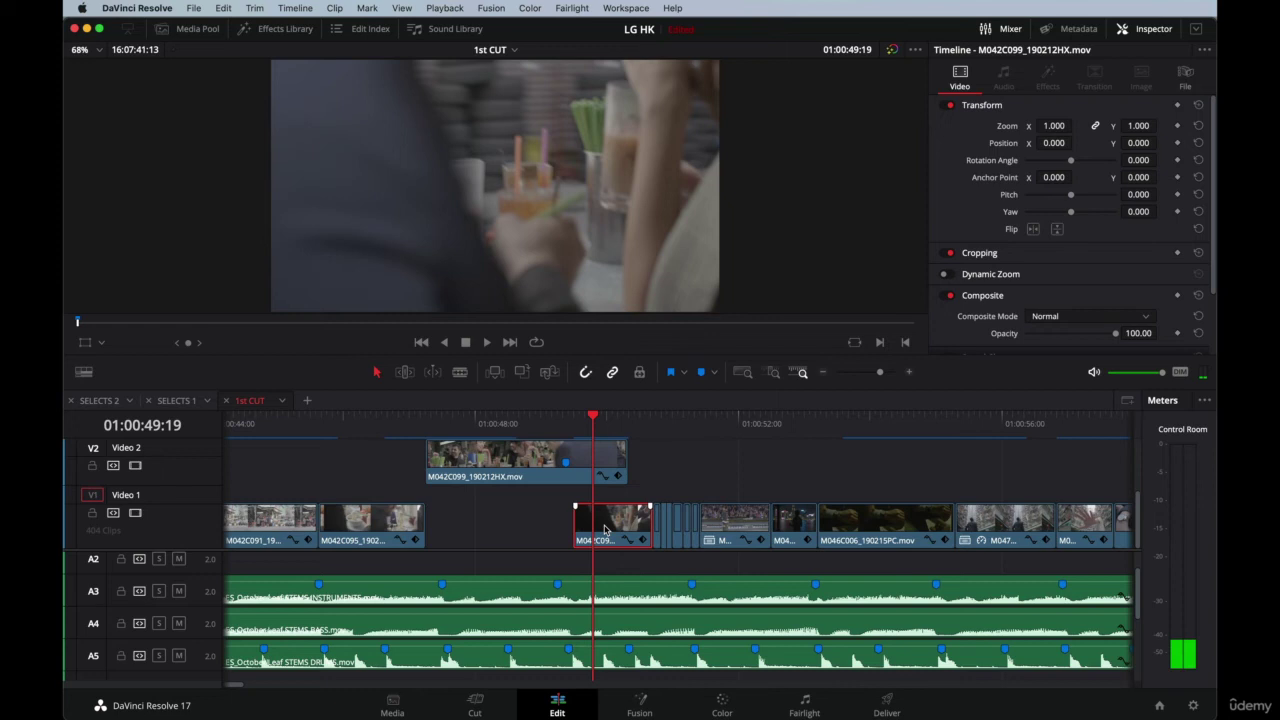
key(t)
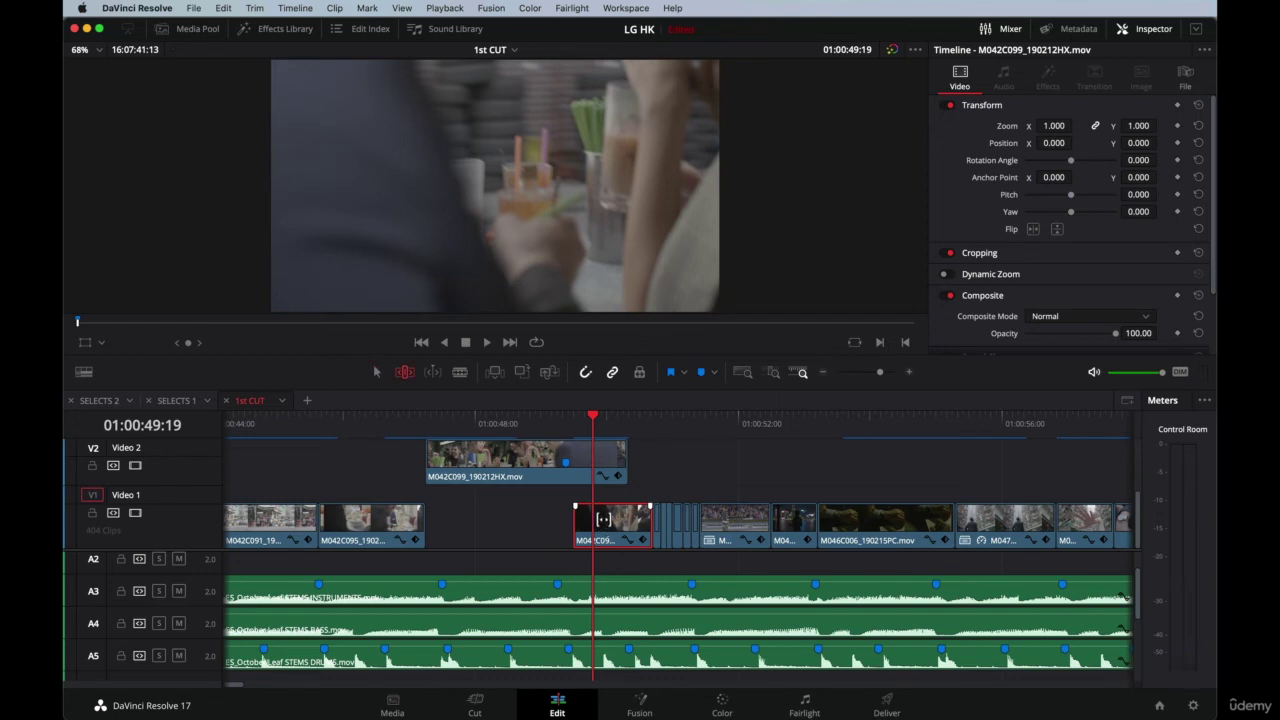
click(604, 520)
drag(604, 520, 601, 522)
- Replay the wipe several times from 01:00:48:23, leaving the playhead at 01:00:46:06
click(566, 420)
key(space)
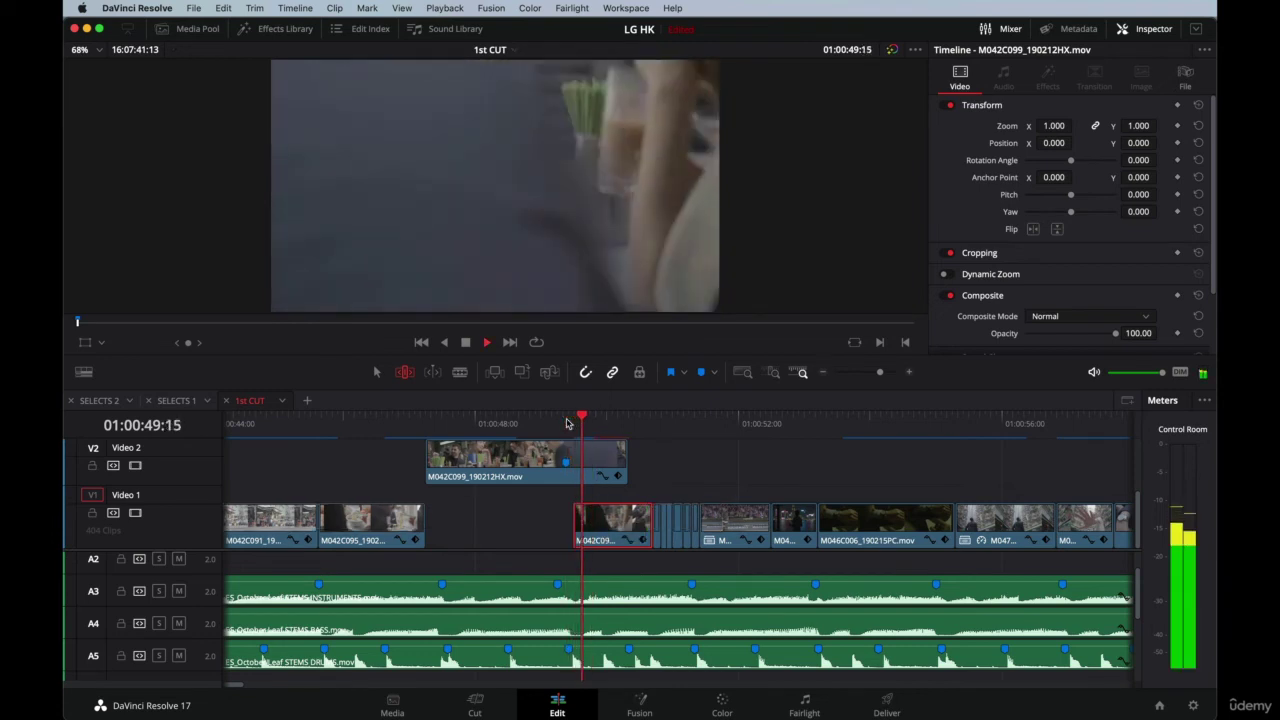
click(537, 420)
key(space)
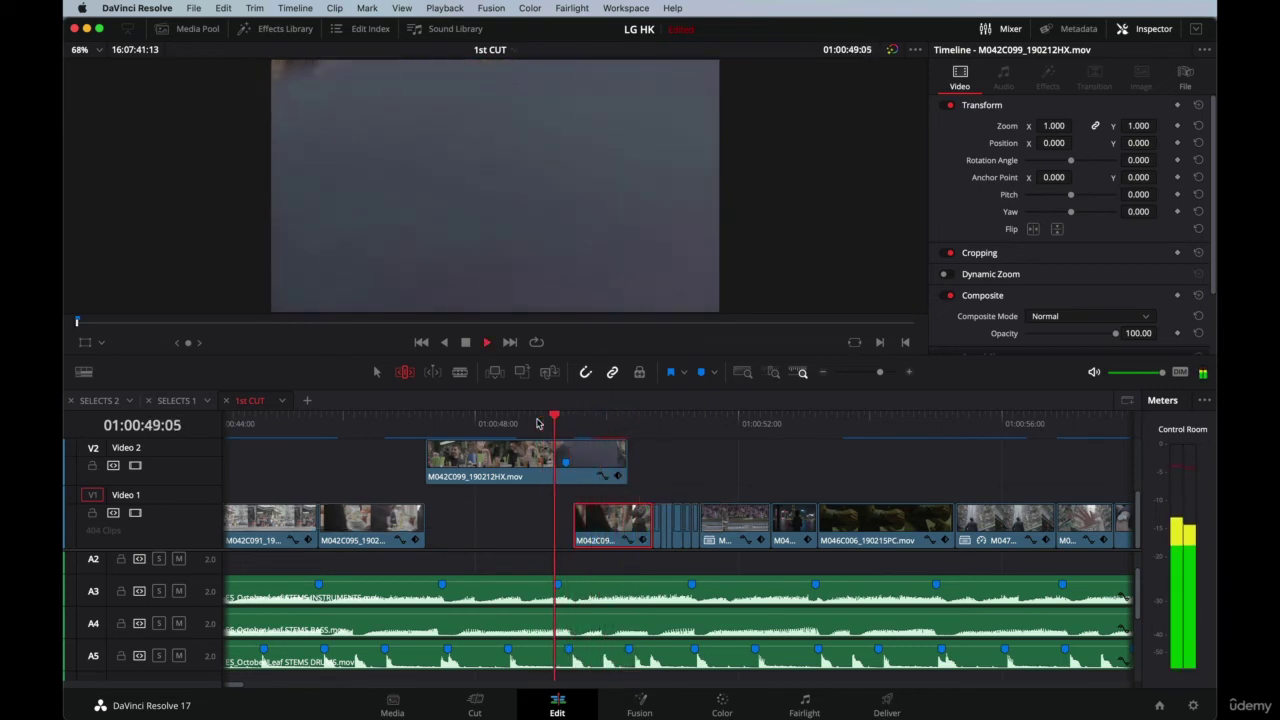
click(537, 420)
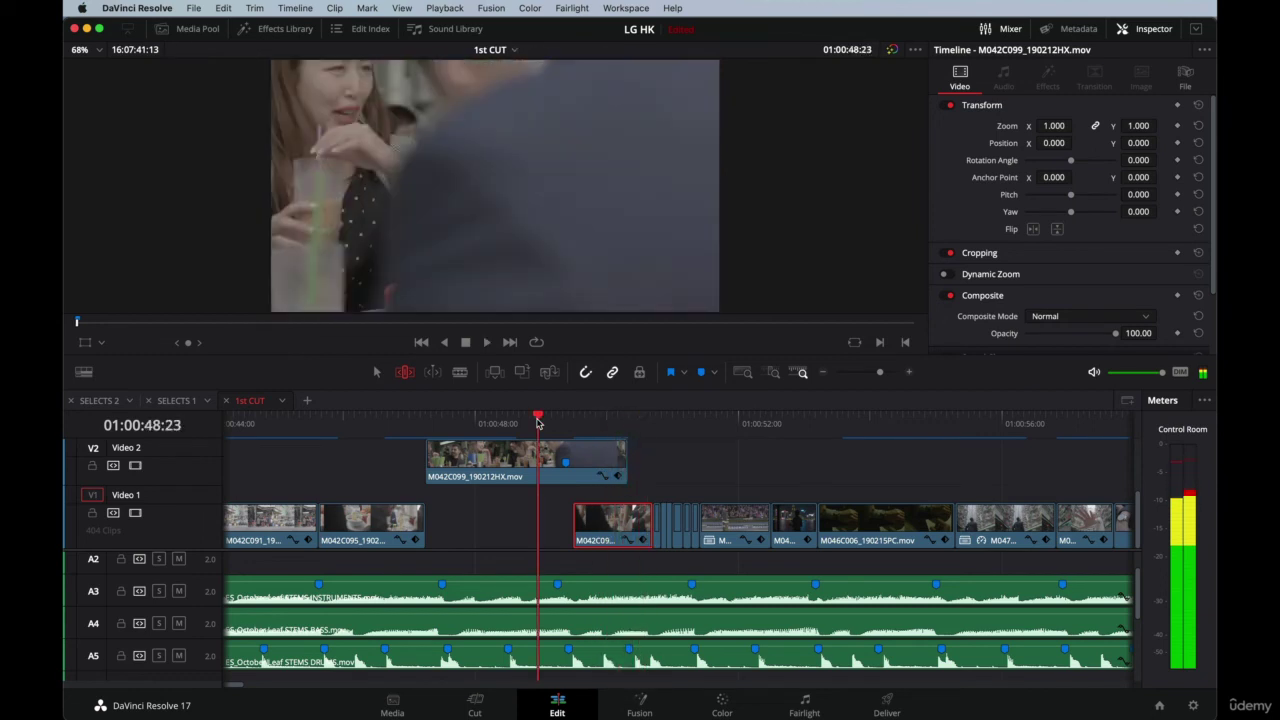
key(space)
key(space)
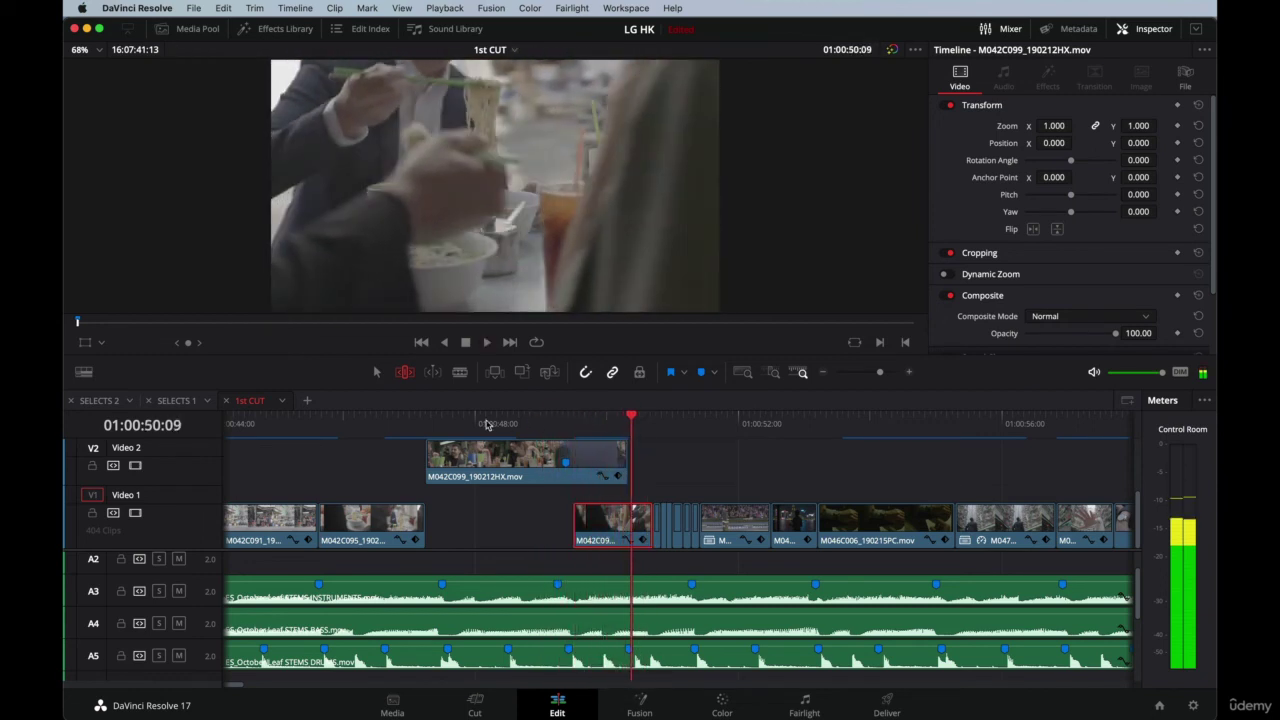
click(360, 420)
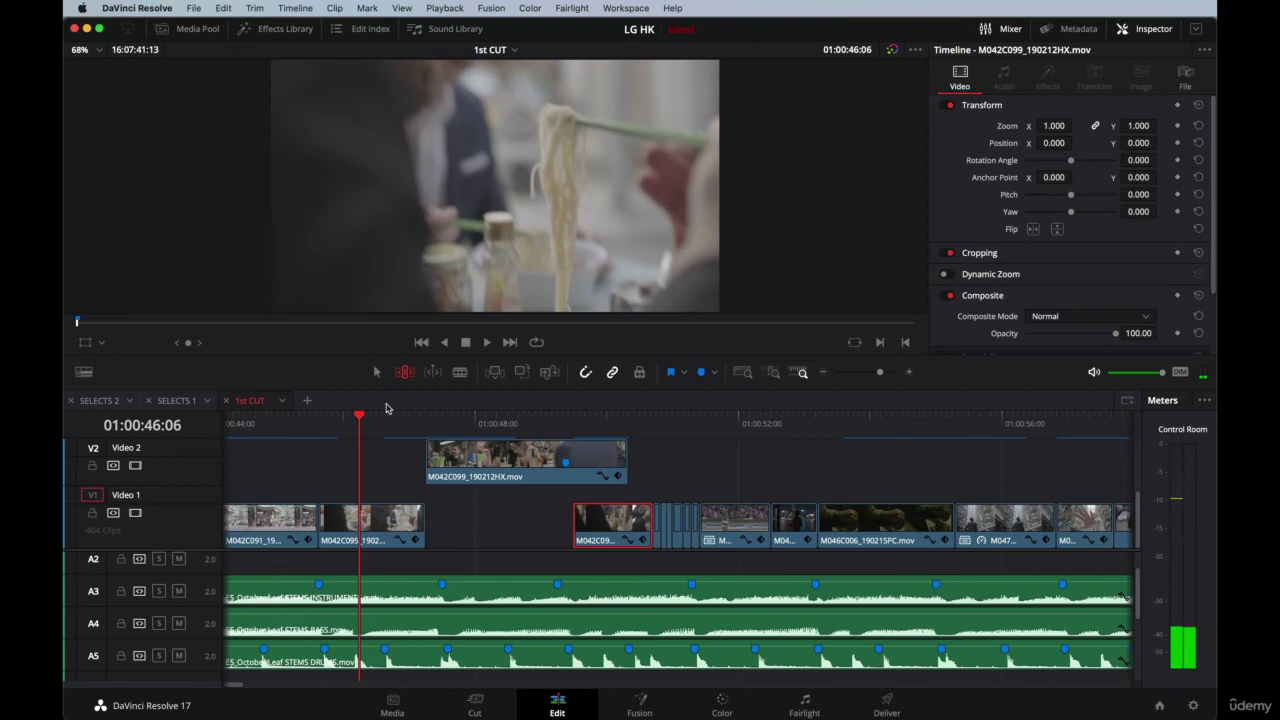
- Replay the wipe in a taller viewer, then shrink it to show the subtitle track and A5–A7
drag(537, 388, 535, 456)
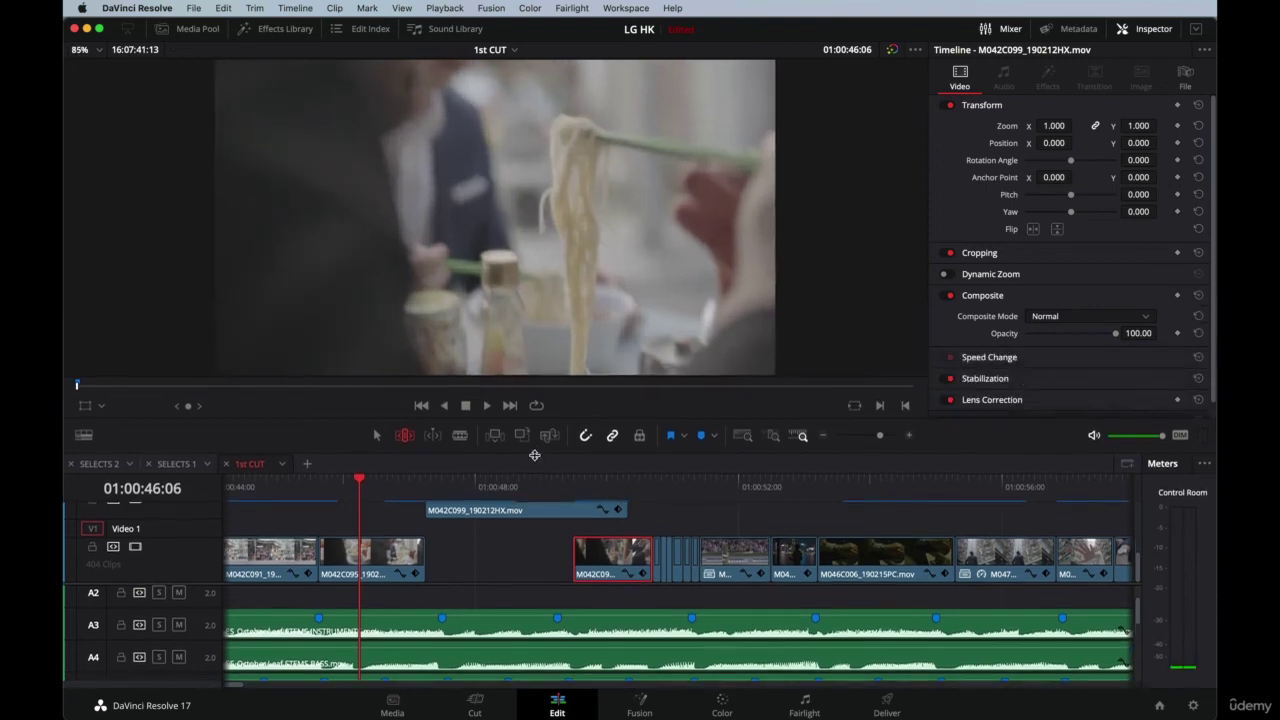
key(space)
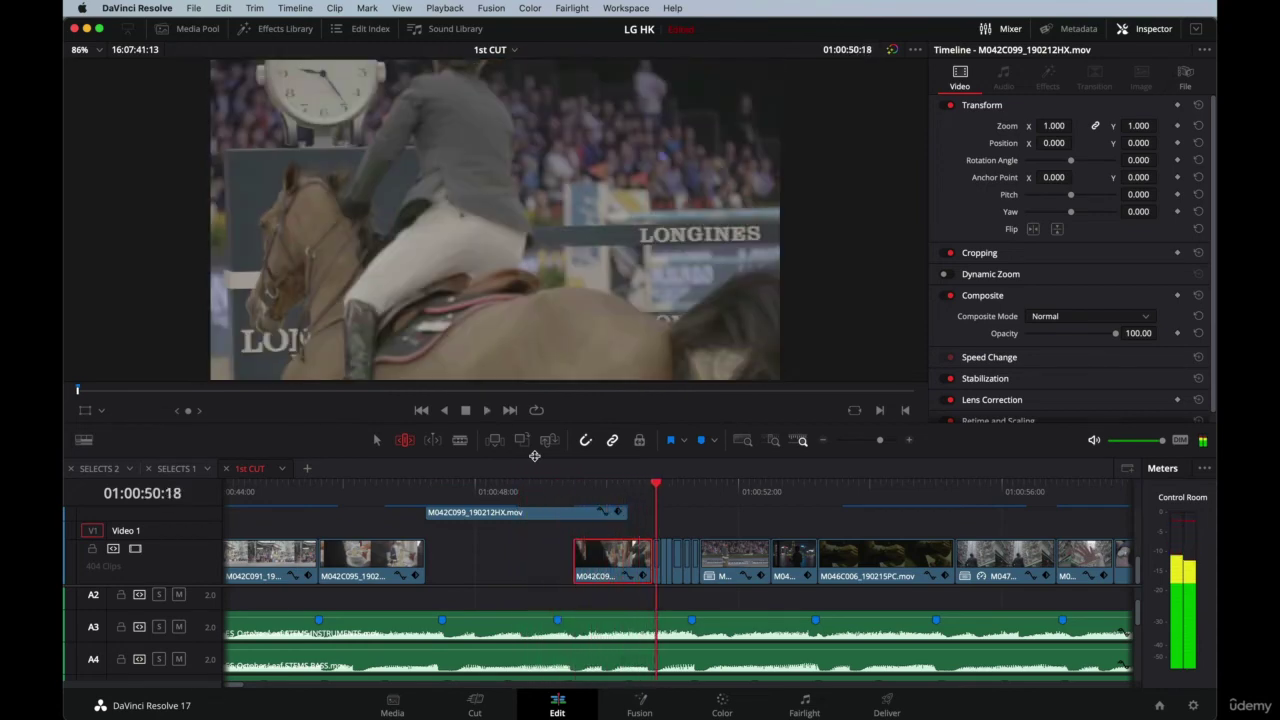
drag(535, 456, 525, 320)
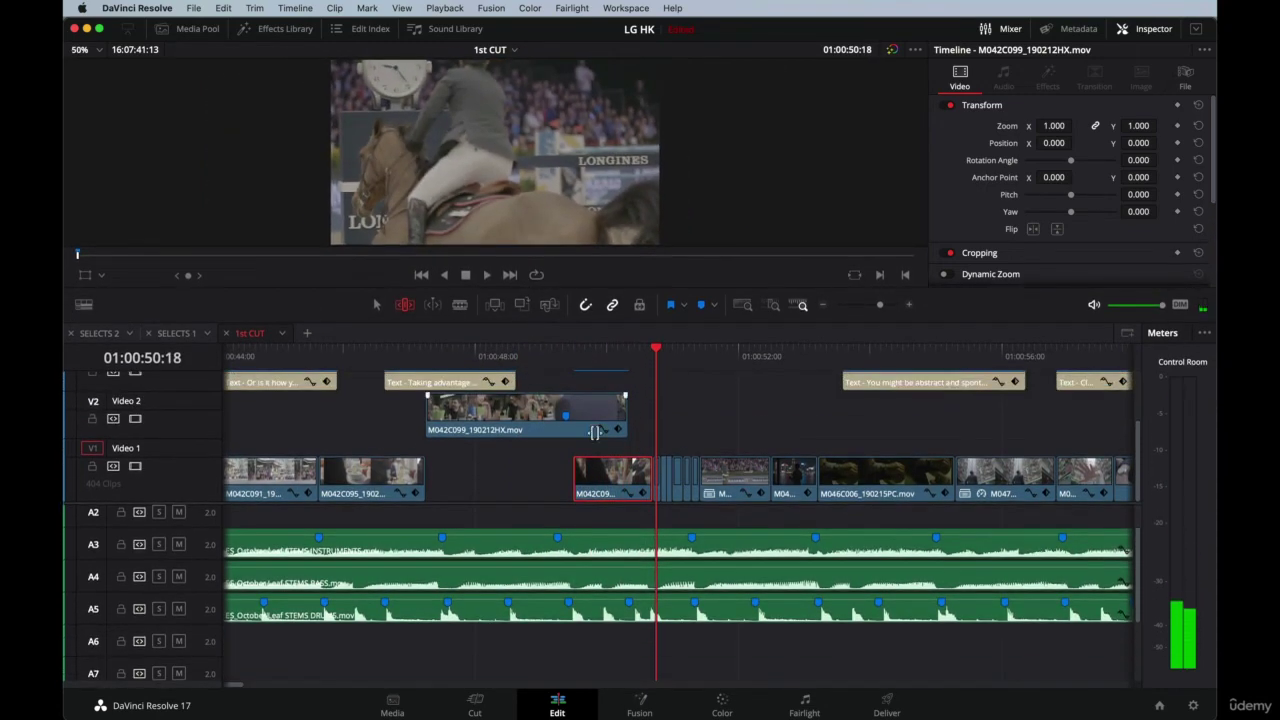
click(518, 355)
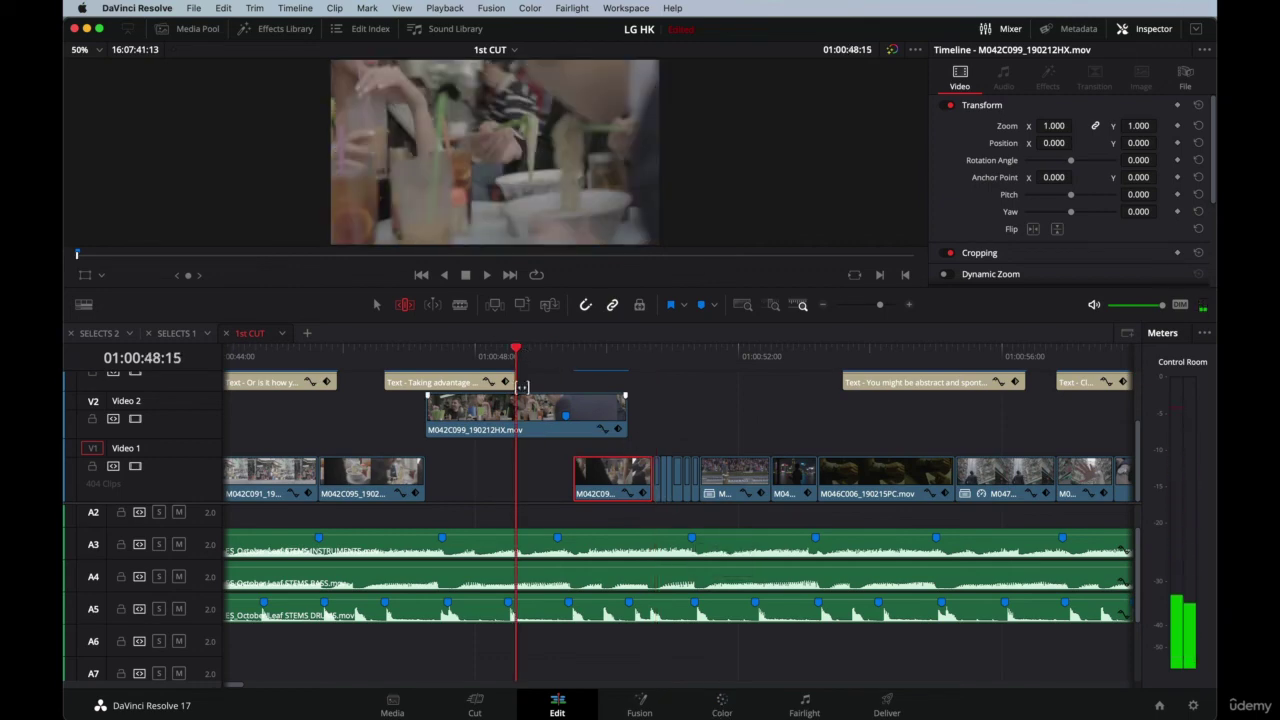
scroll(500, 400, up, 3)
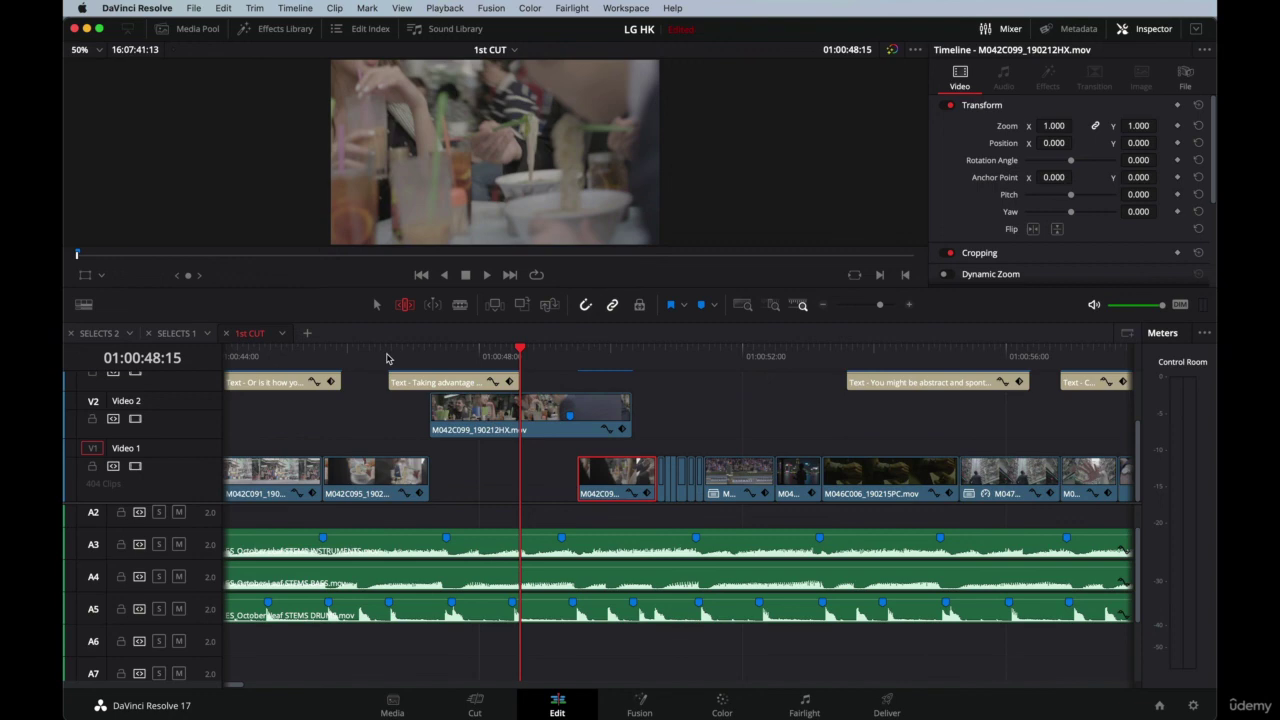
- Play from the street café shot at 01:00:44:10 through the masked wipe to the rider shot
click(385, 354)
click(252, 364)
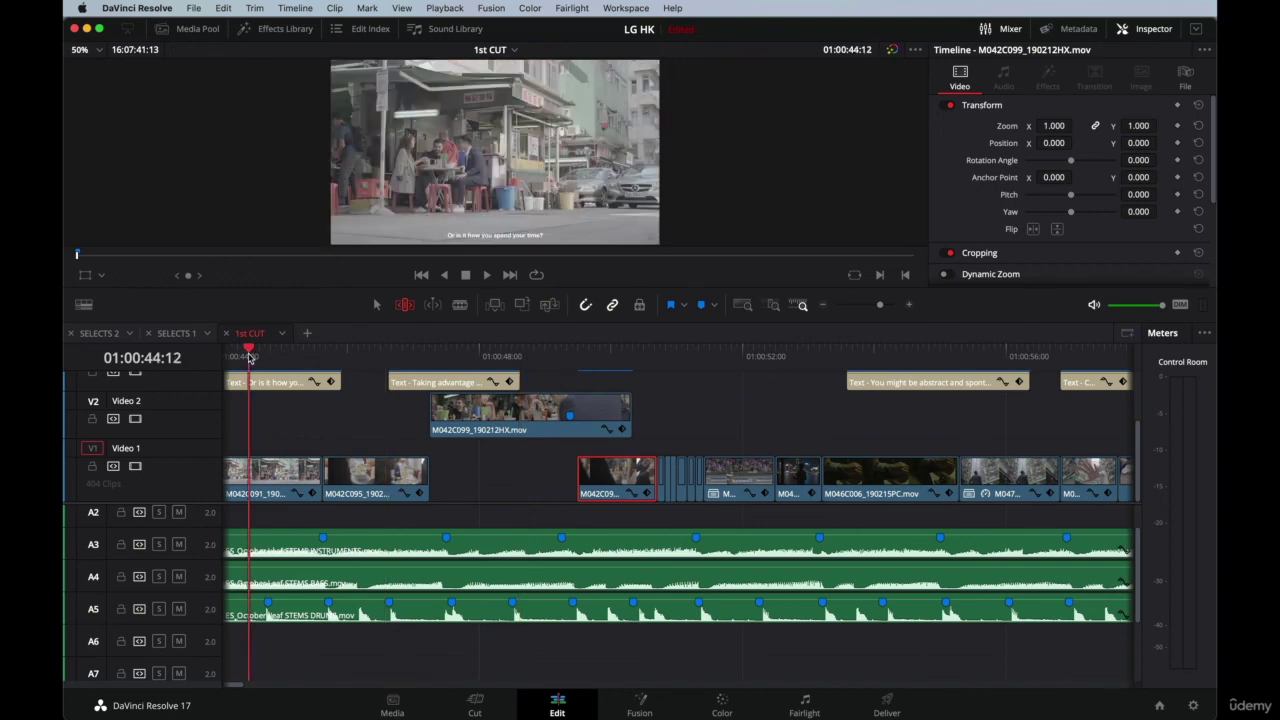
key(space)
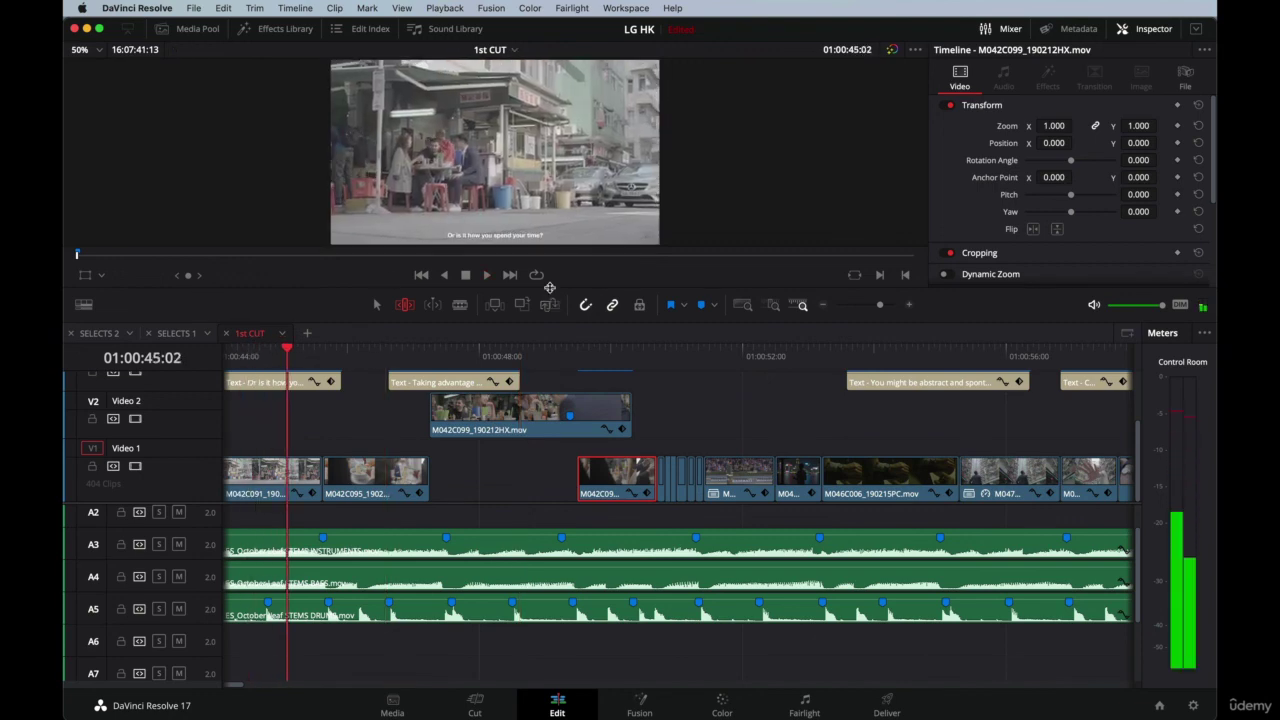
drag(551, 297, 531, 470)
click(243, 530)
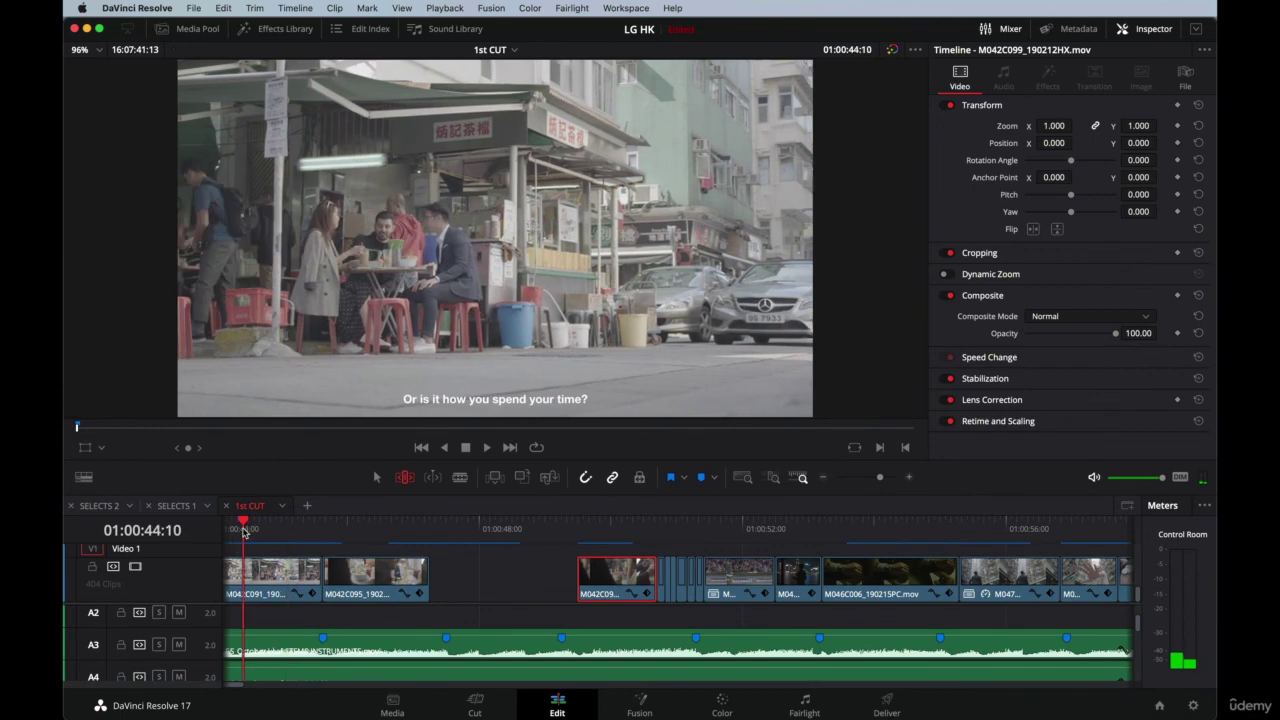
key(space)
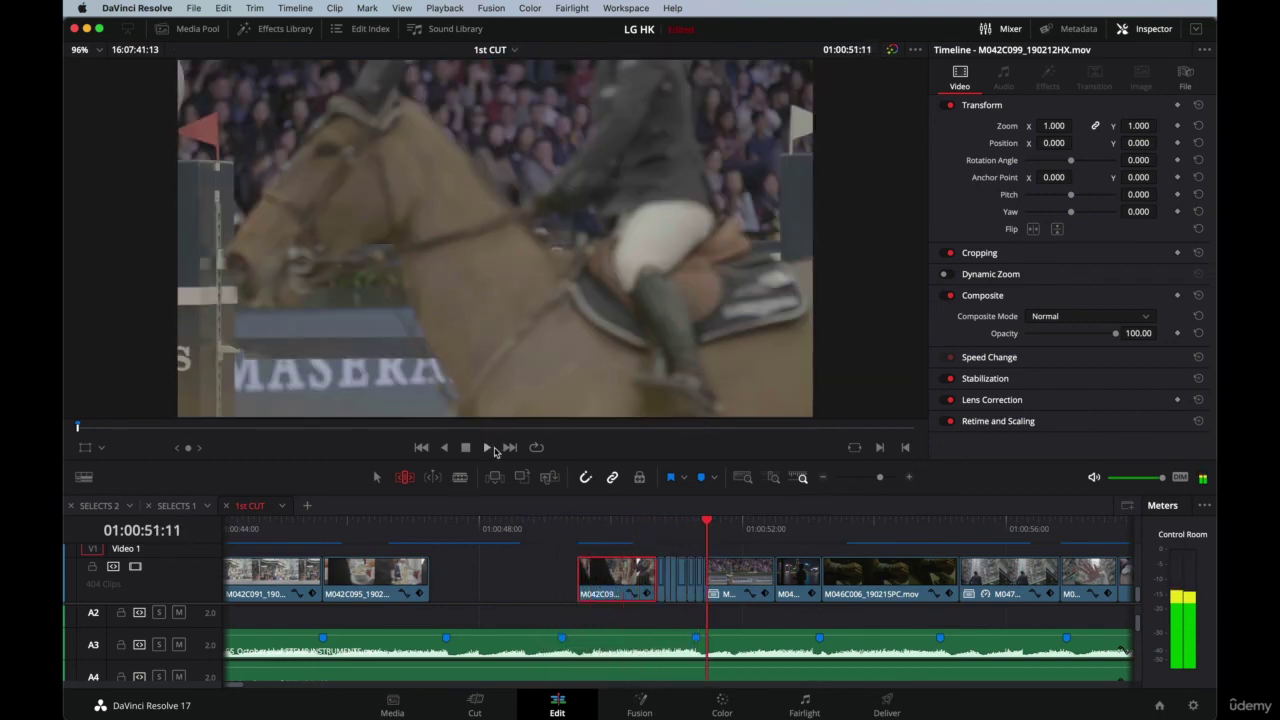
mouse_move(520, 457)
mouse_down()
mouse_move(515, 307)
mouse_move(512, 436)
mouse_up()
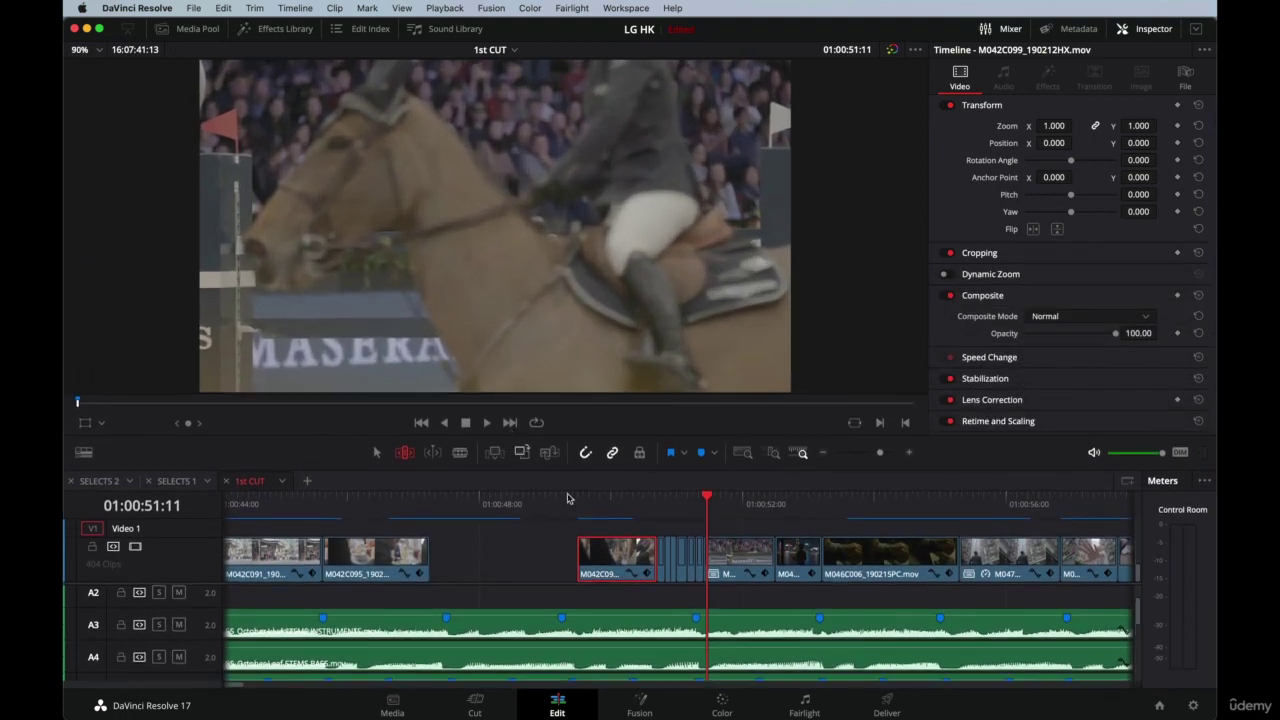